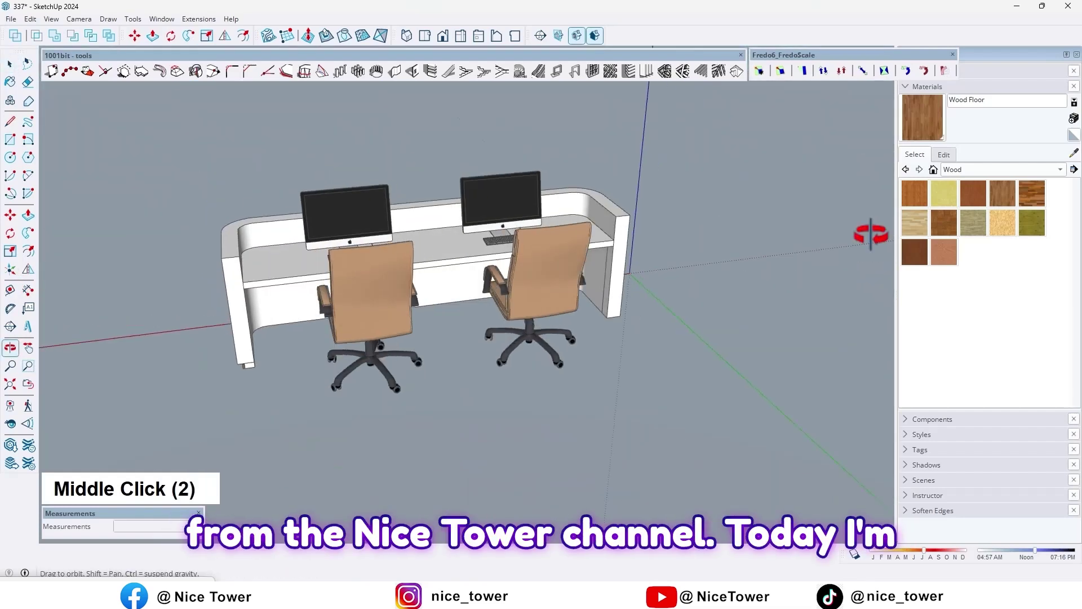
# Step: Orbit and zoom around the finished curved reception desk, ending on a three-quarter view
pyautogui.scroll(-2, 536, 290)
pyautogui.keyDown('shift'); pyautogui.moveTo(536, 290); pyautogui.dragTo(295, 272, button='middle'); pyautogui.keyUp('shift')
pyautogui.scroll(-3, 360, 319)
pyautogui.scroll(3, 359, 309)
pyautogui.scroll(3, 423, 307)
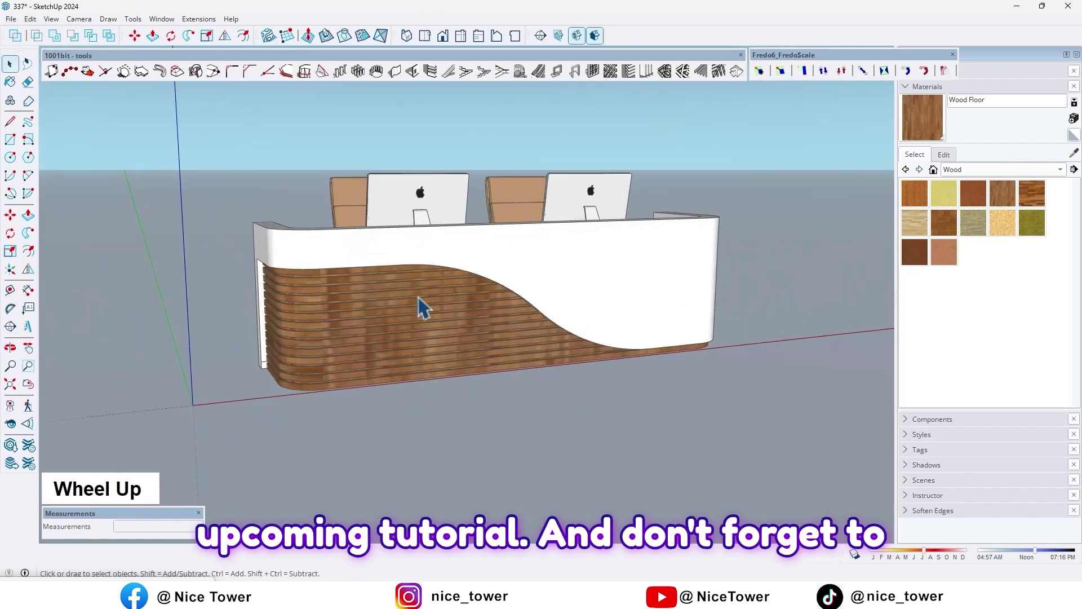
pyautogui.keyDown('shift'); pyautogui.moveTo(423, 307); pyautogui.dragTo(9, 299, button='middle'); pyautogui.keyUp('shift')
pyautogui.scroll(-3, 455, 325)
pyautogui.moveTo(455, 325); pyautogui.dragTo(415, 358, button='middle')
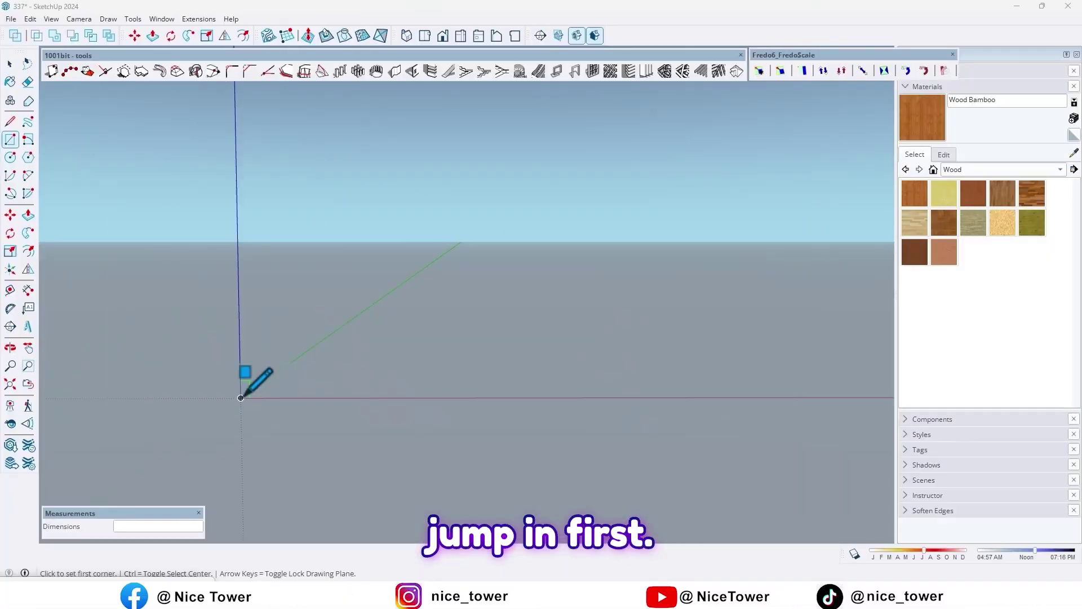
# Step: Draw a 400 by 90 rectangle with its first corner at the origin
pyautogui.click(241, 398)
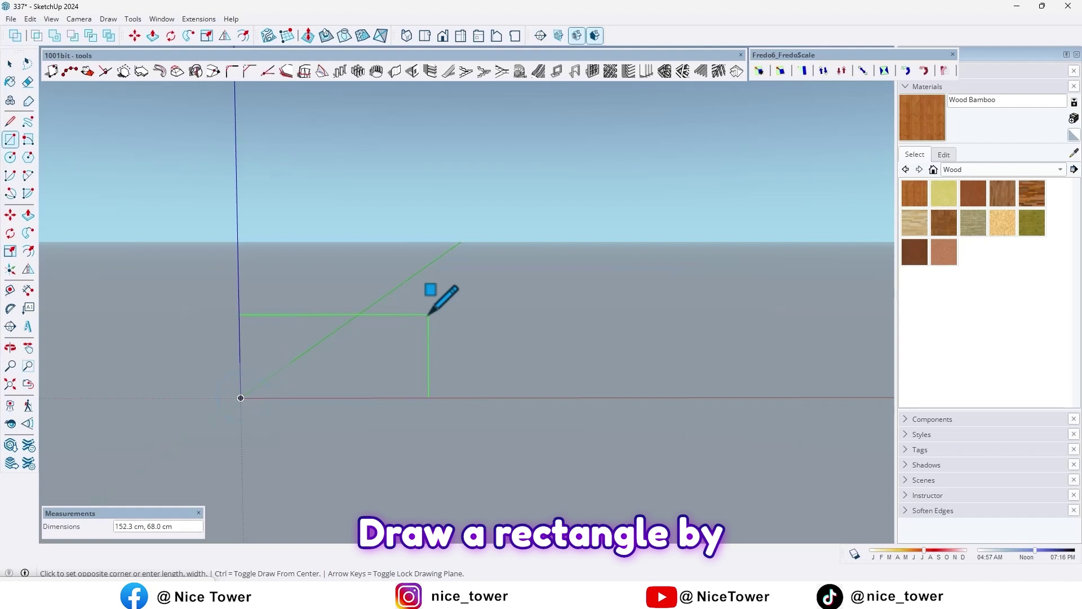
pyautogui.write('400')
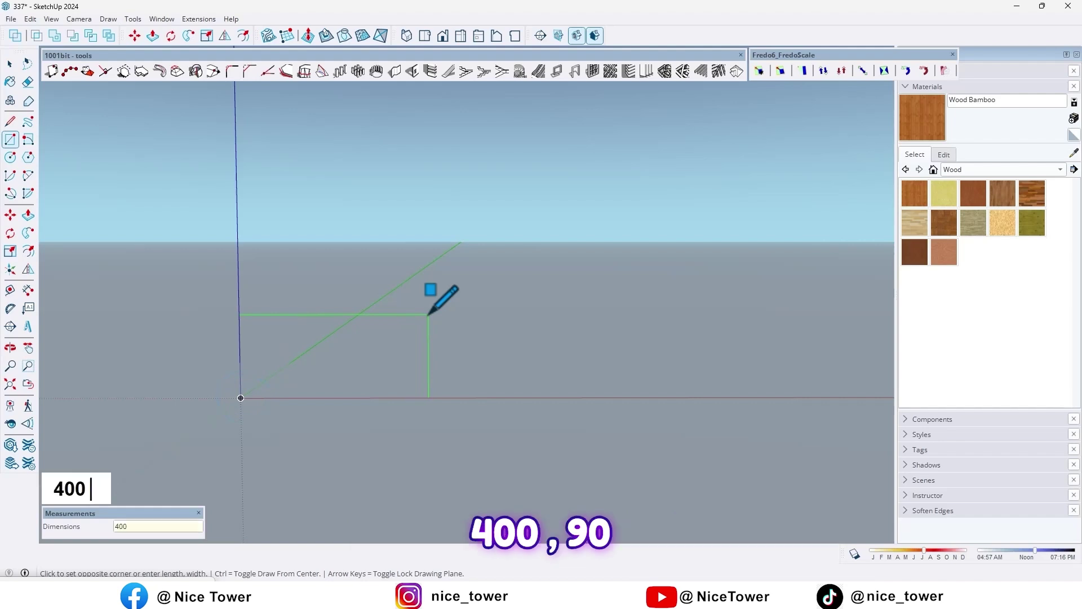
pyautogui.write(',90')
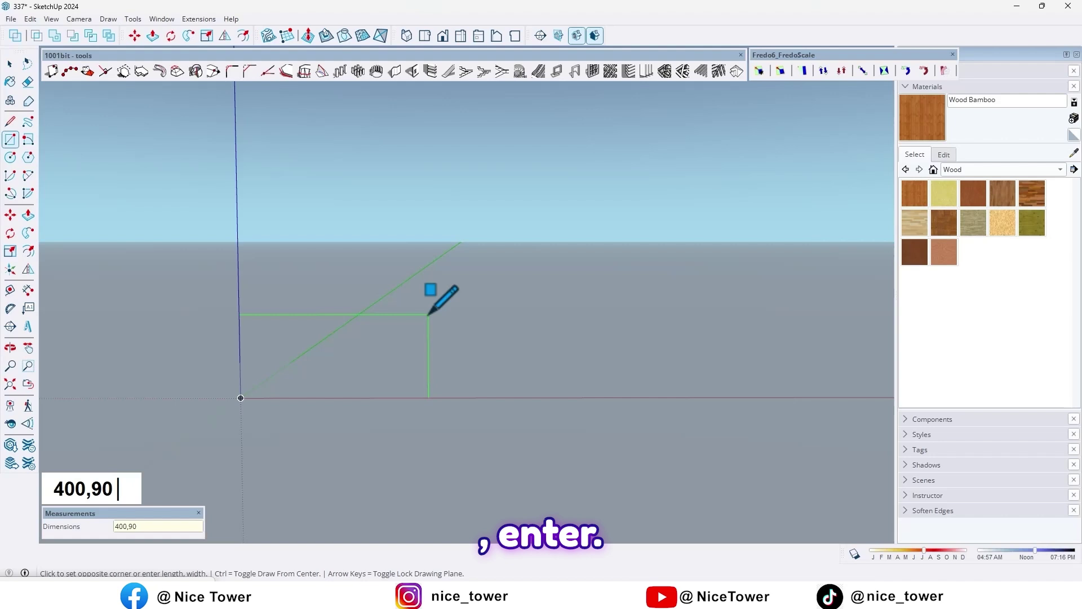
pyautogui.press('Return')
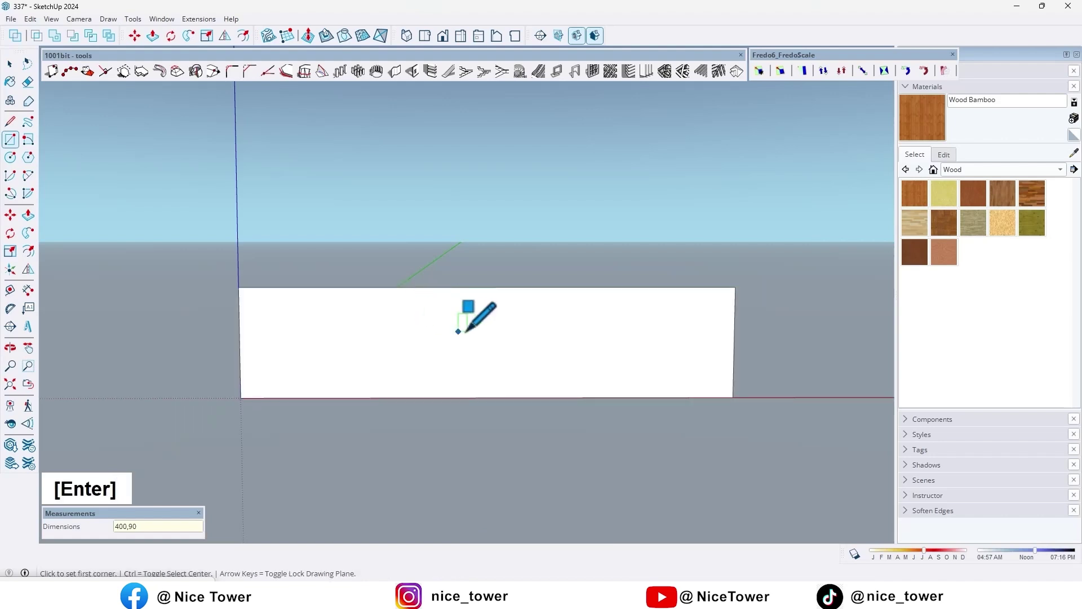
pyautogui.moveTo(464, 316)
pyautogui.mouseDown(button='middle')
pyautogui.moveTo(431, 333)
pyautogui.moveTo(452, 334)
pyautogui.mouseUp(button='middle')
pyautogui.scroll(2, 450, 338)
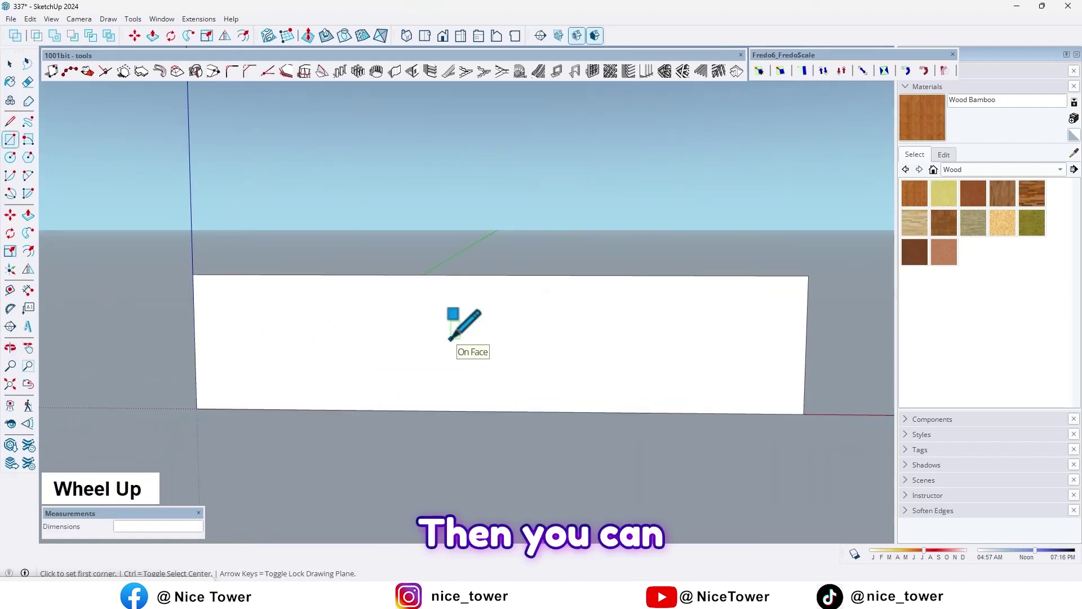
# Step: Offset the rectangle face 10 cm inward
pyautogui.press('f')
pyautogui.click(443, 298)
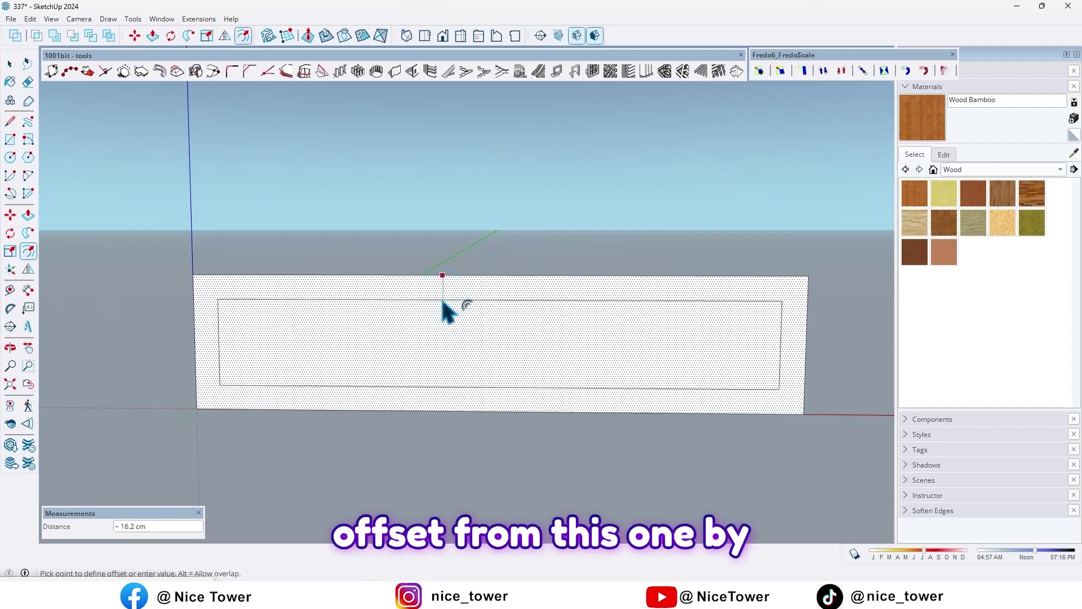
pyautogui.write('10')
pyautogui.press('Return')
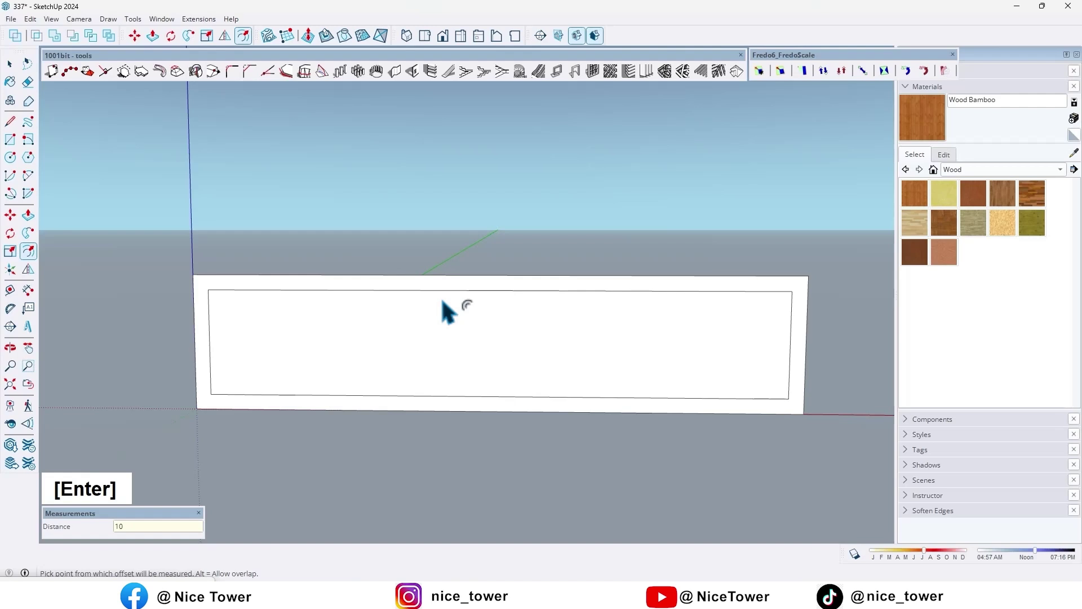
# Step: Scale the inner face to the bottom and right edges and lower its top edge
pyautogui.press('space')
pyautogui.click(404, 332)
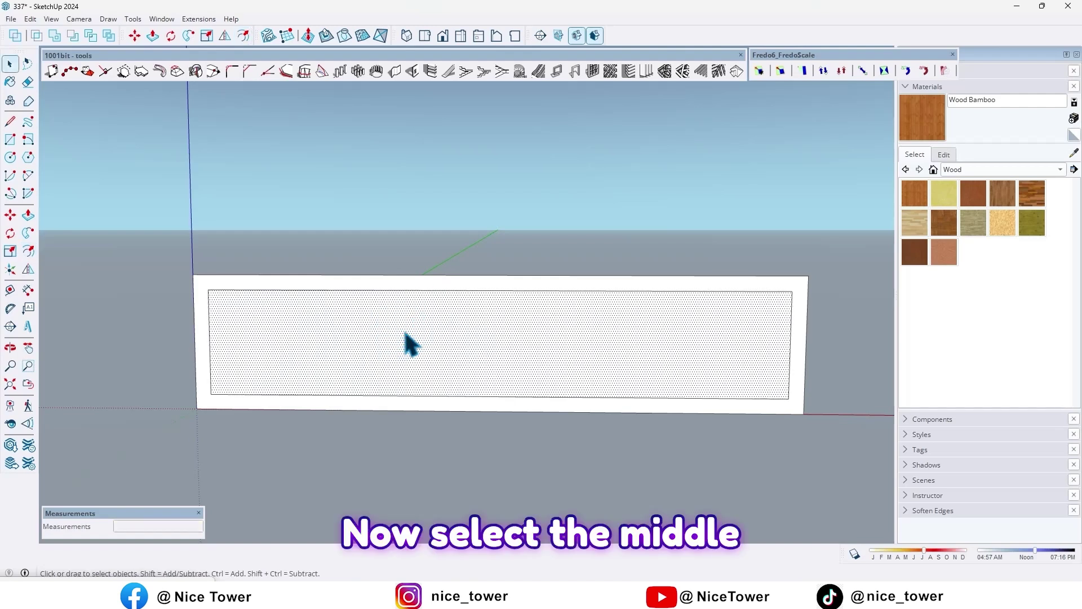
pyautogui.press('s')
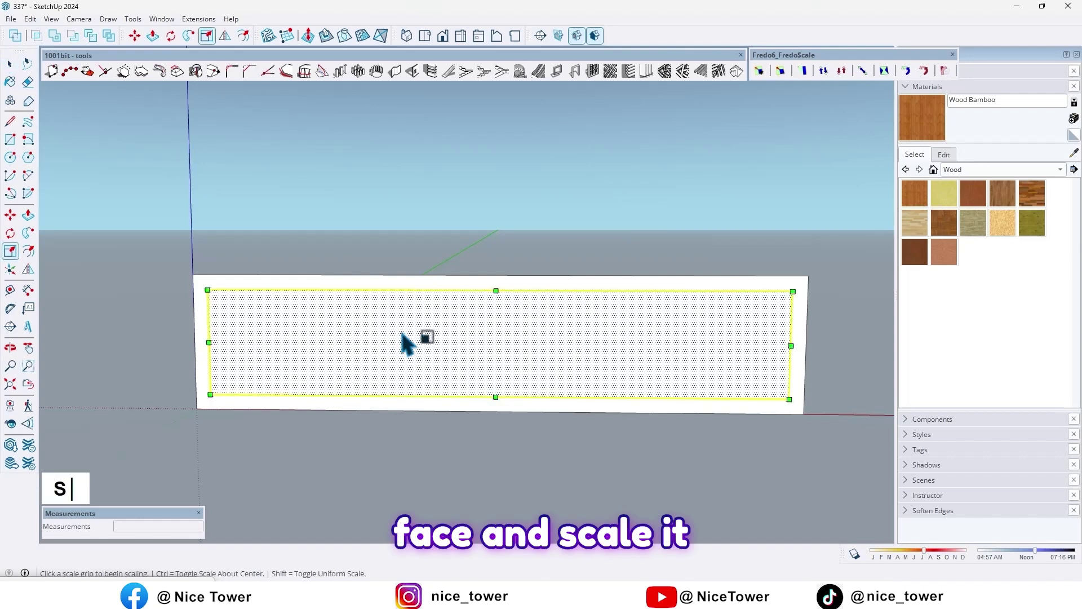
pyautogui.click(494, 400)
pyautogui.click(494, 406)
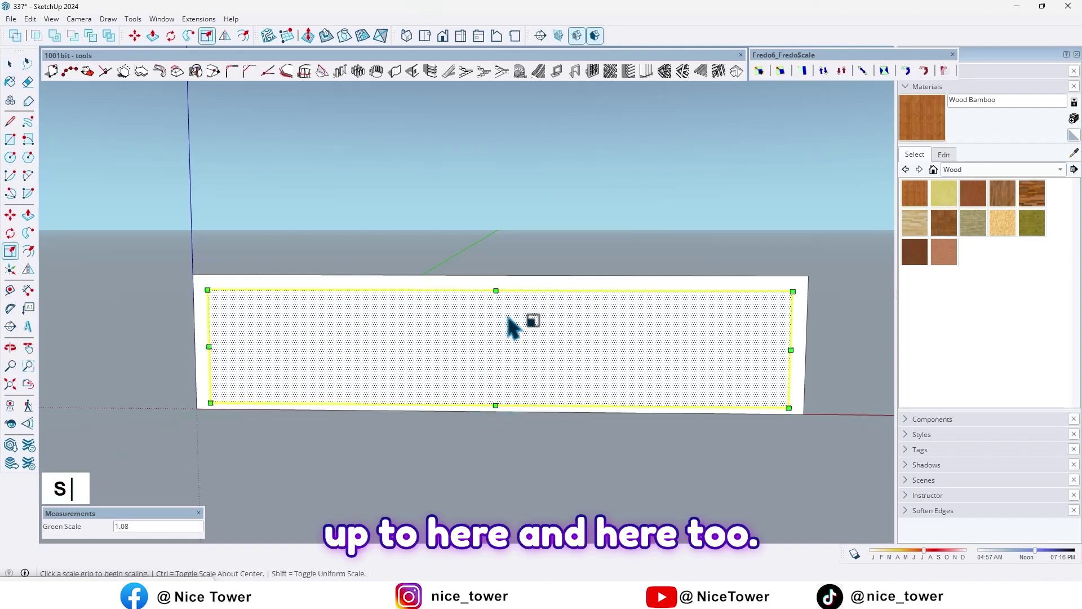
pyautogui.click(496, 291)
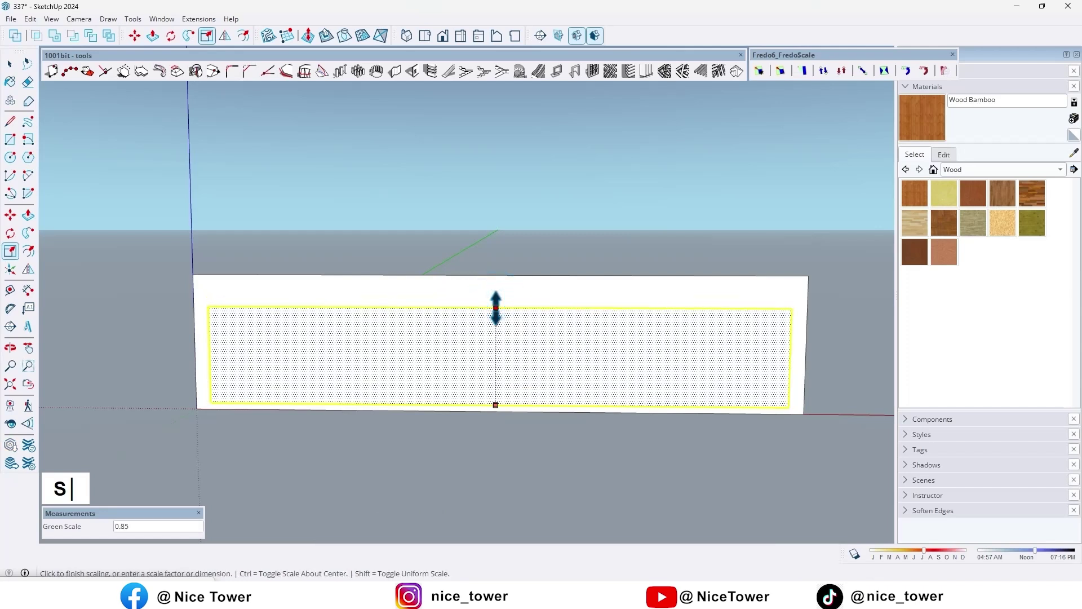
pyautogui.click(495, 308)
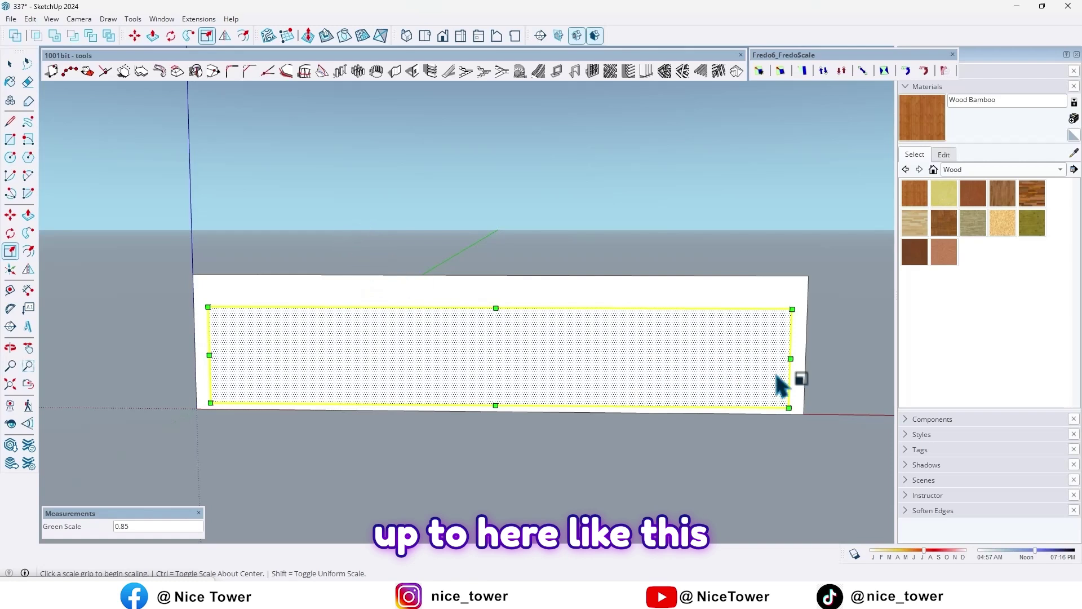
pyautogui.click(791, 359)
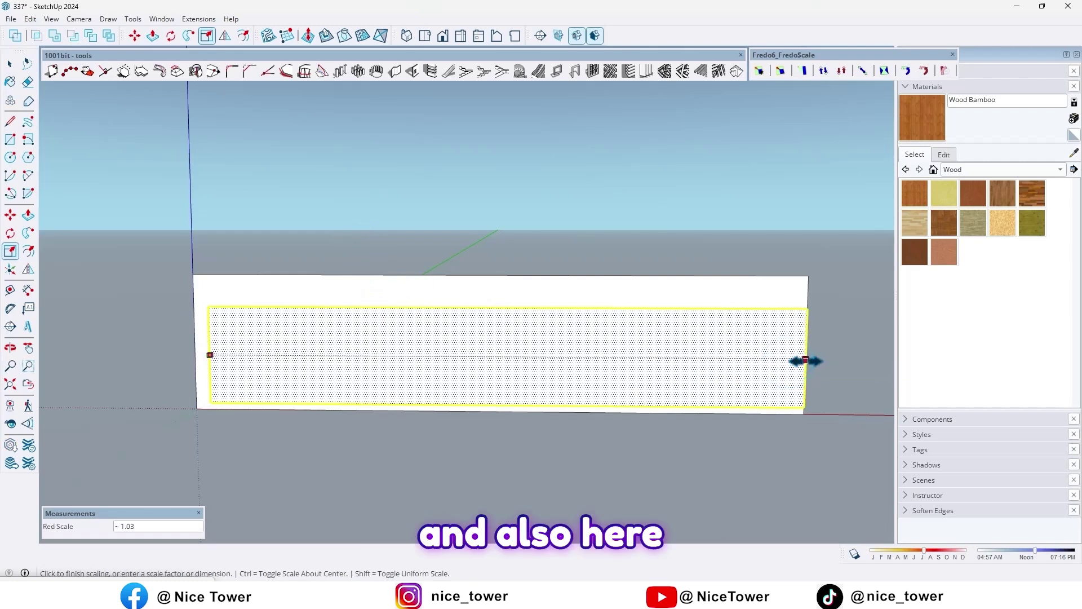
pyautogui.click(808, 277)
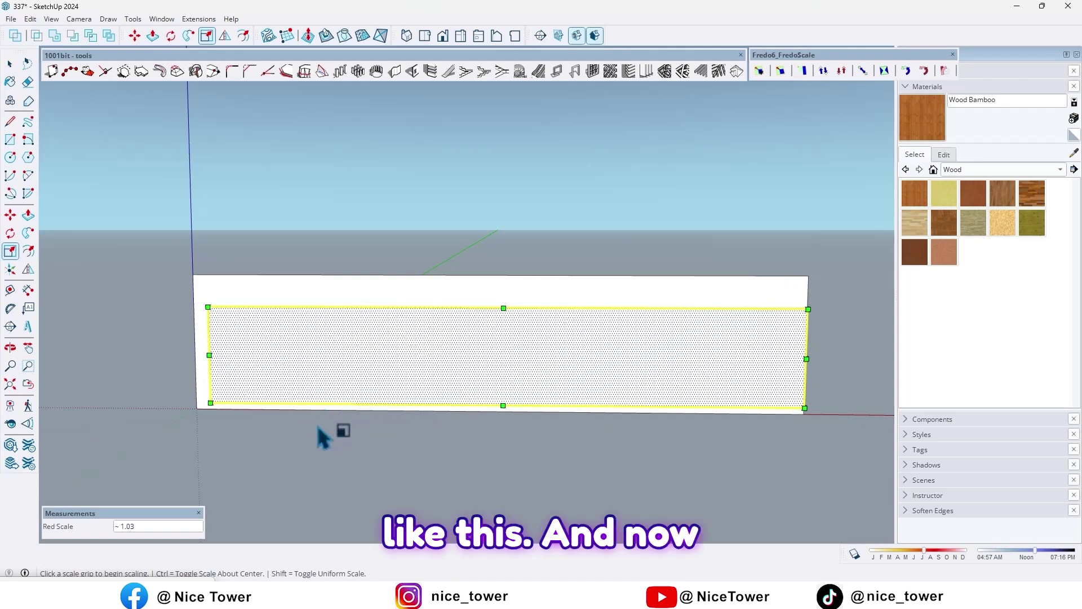
# Step: Draw a diagonal line across the inner panel from bottom edge to top edge
pyautogui.press('space')
pyautogui.press('l')
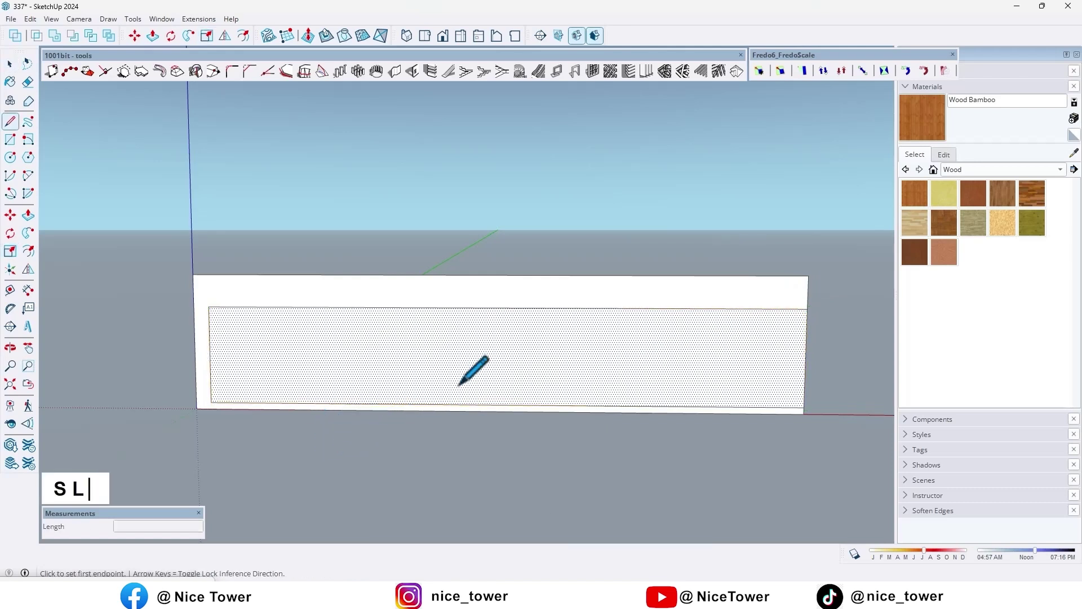
pyautogui.click(557, 405)
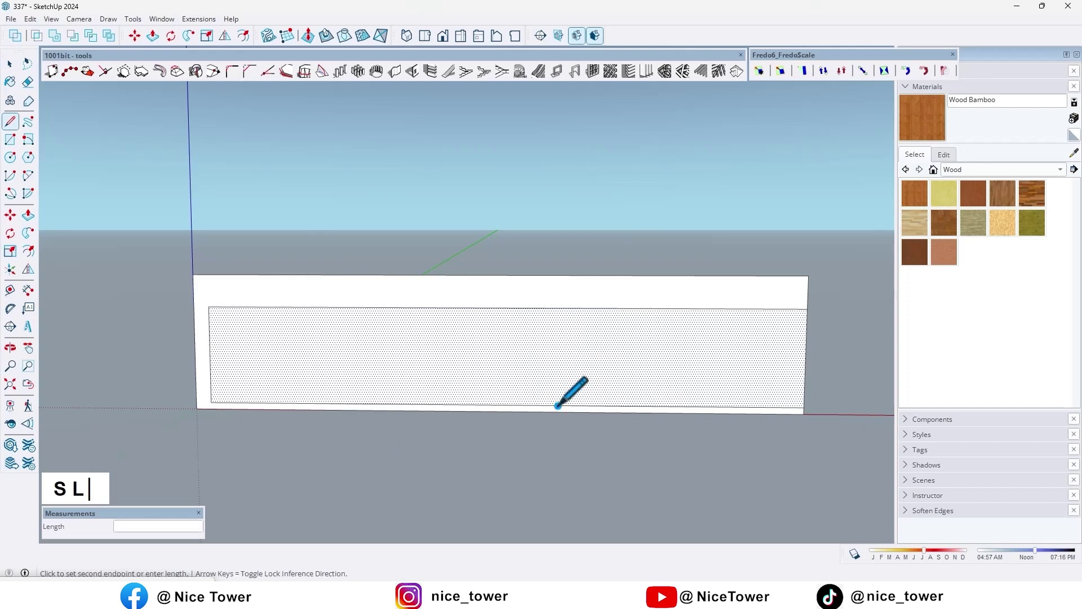
pyautogui.click(445, 308)
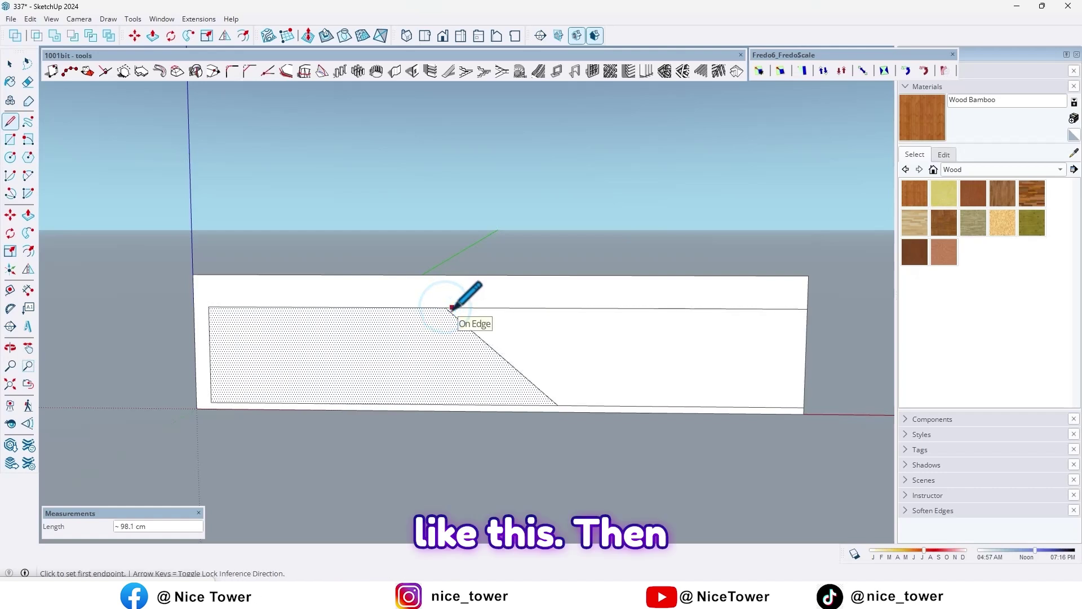
# Step: Draw two joined arcs from the diagonal's midpoint forming an S-curve between top and bottom edges
pyautogui.press('s')
pyautogui.press('l')
pyautogui.press('a')
pyautogui.press('a')
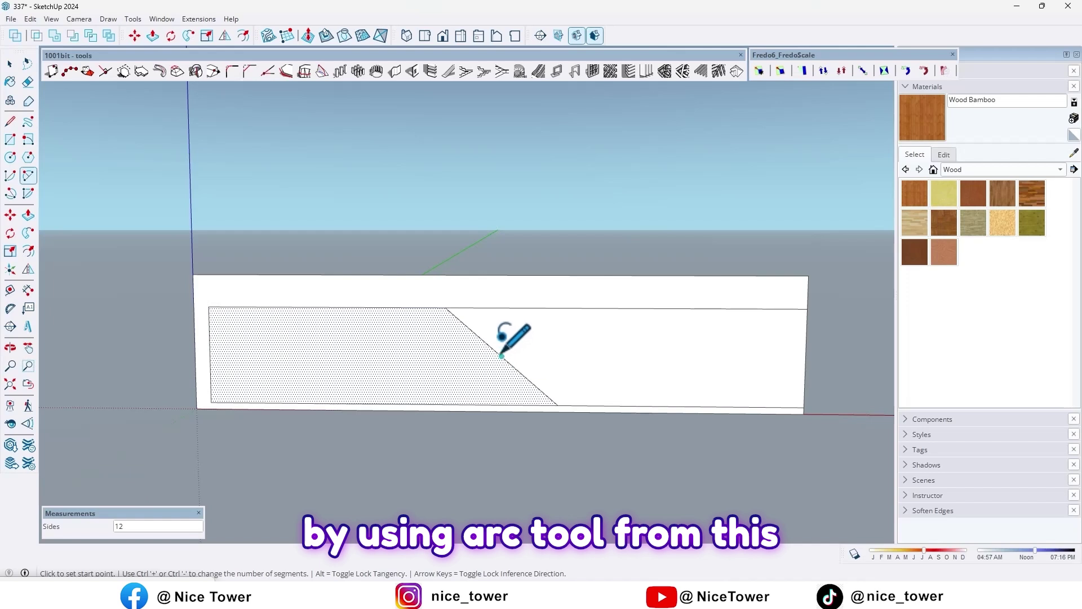
pyautogui.click(501, 356)
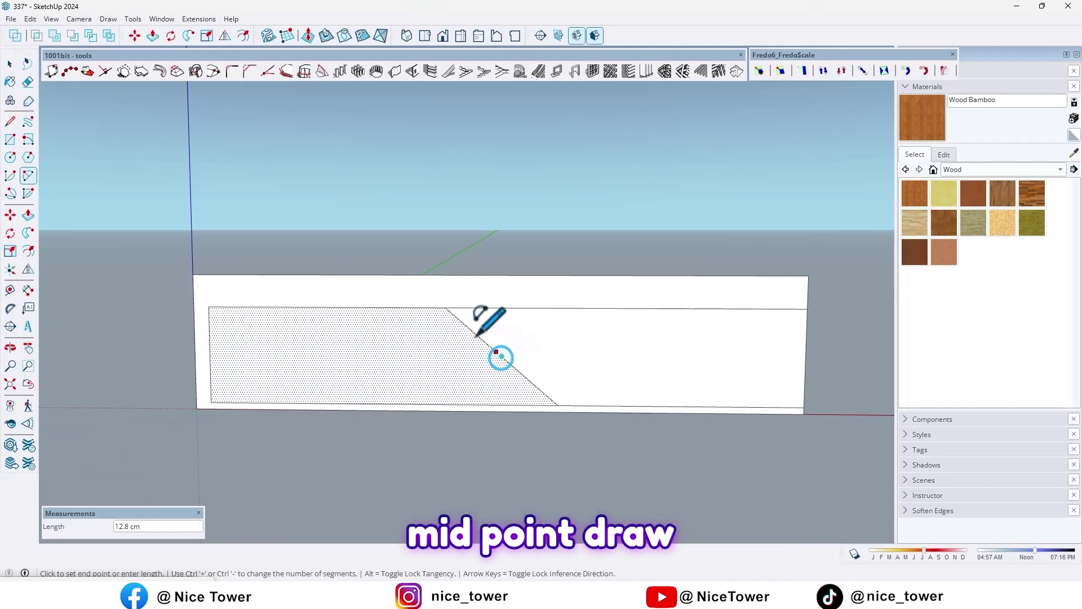
pyautogui.click(370, 307)
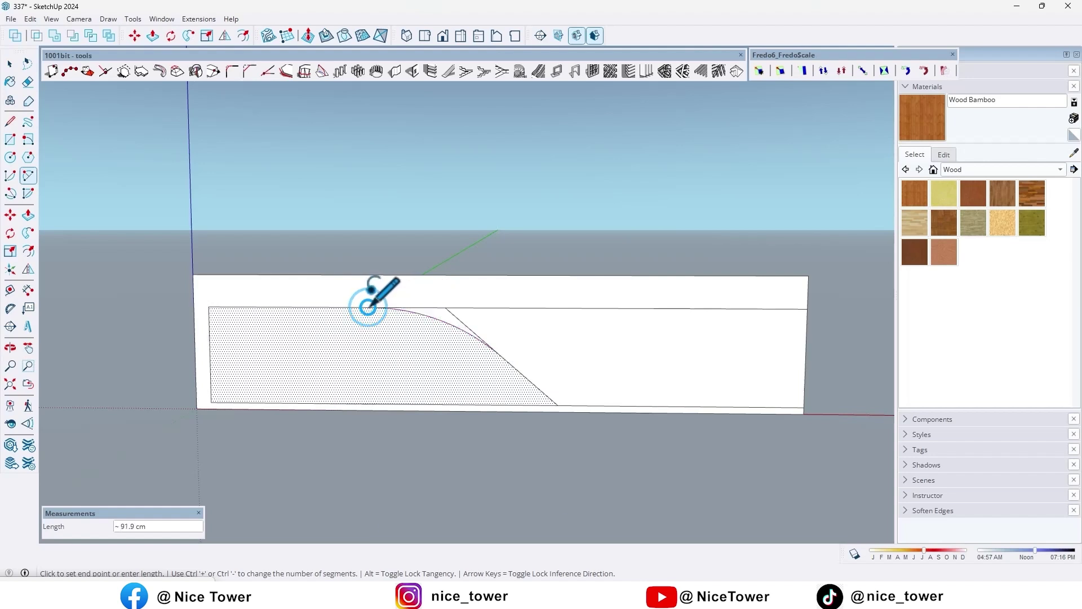
pyautogui.click(501, 356)
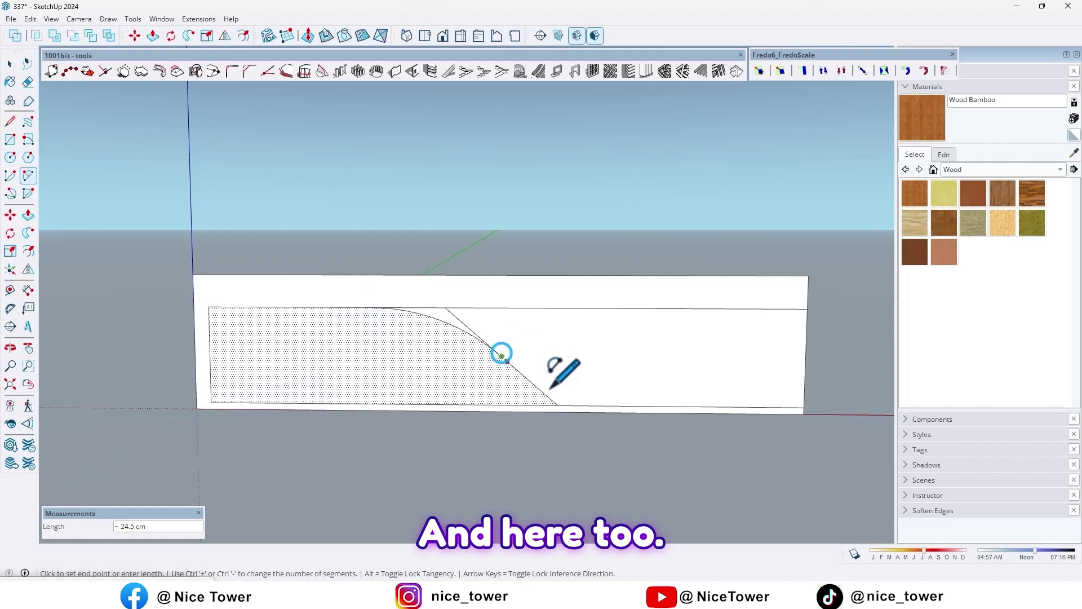
pyautogui.doubleClick(631, 405)
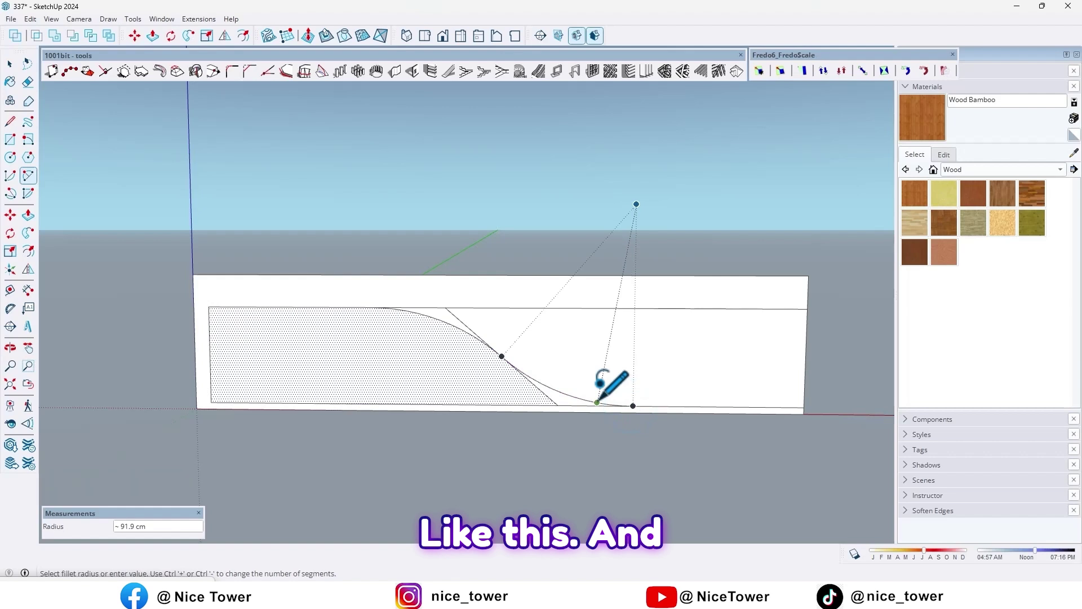
# Step: Erase the leftover edges right of the curve and the inner bottom edge beside it
pyautogui.press('e')
pyautogui.moveTo(449, 300); pyautogui.dragTo(451, 302)
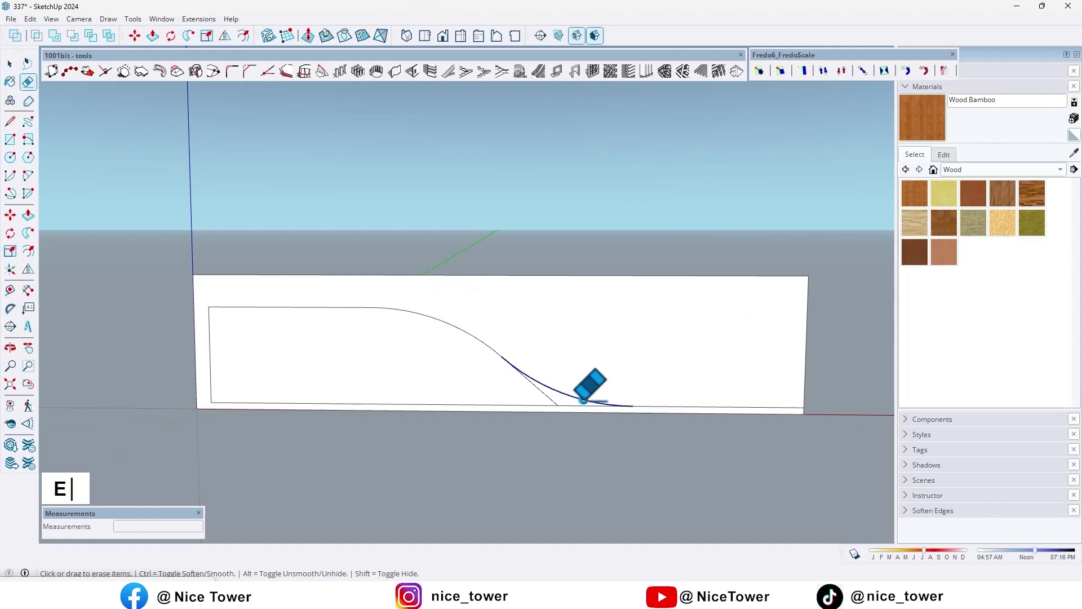
pyautogui.keyDown('ctrl'); pyautogui.click(569, 398); pyautogui.keyUp('ctrl')
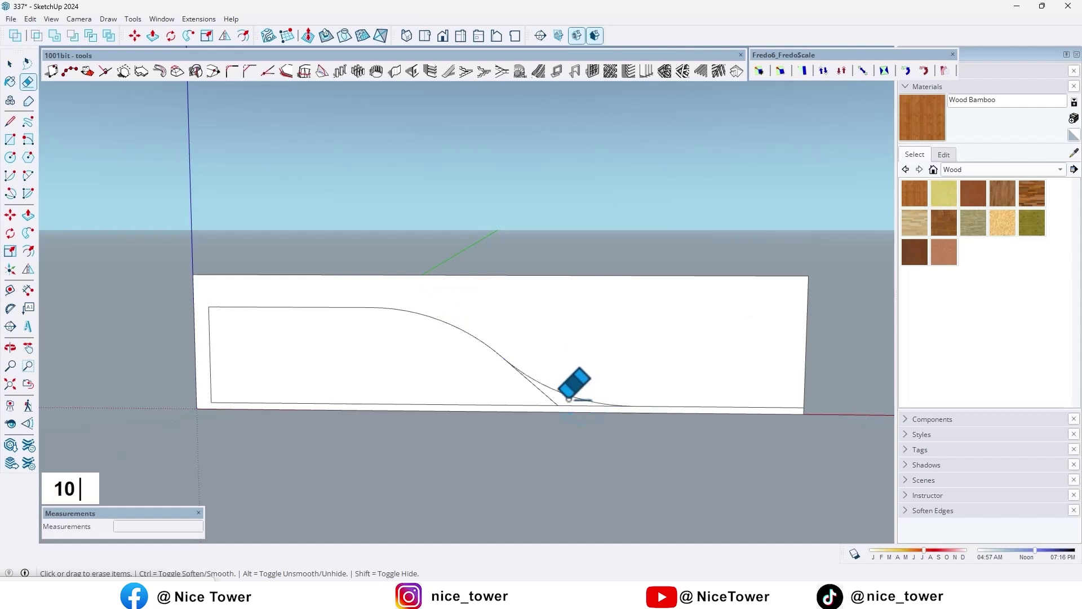
pyautogui.moveTo(560, 408); pyautogui.dragTo(560, 404)
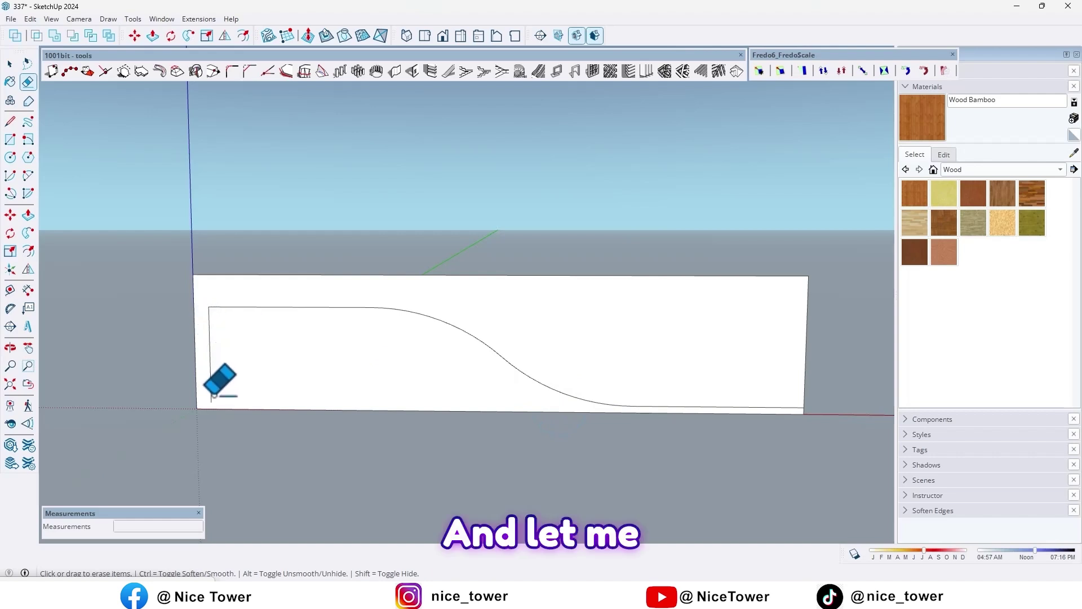
# Step: Close the panel's lower-left corner with a short line from the inner corner to the bottom edge
pyautogui.scroll(2, 213, 392)
pyautogui.moveTo(212, 394); pyautogui.dragTo(280, 398, button='middle')
pyautogui.scroll(2, 282, 383)
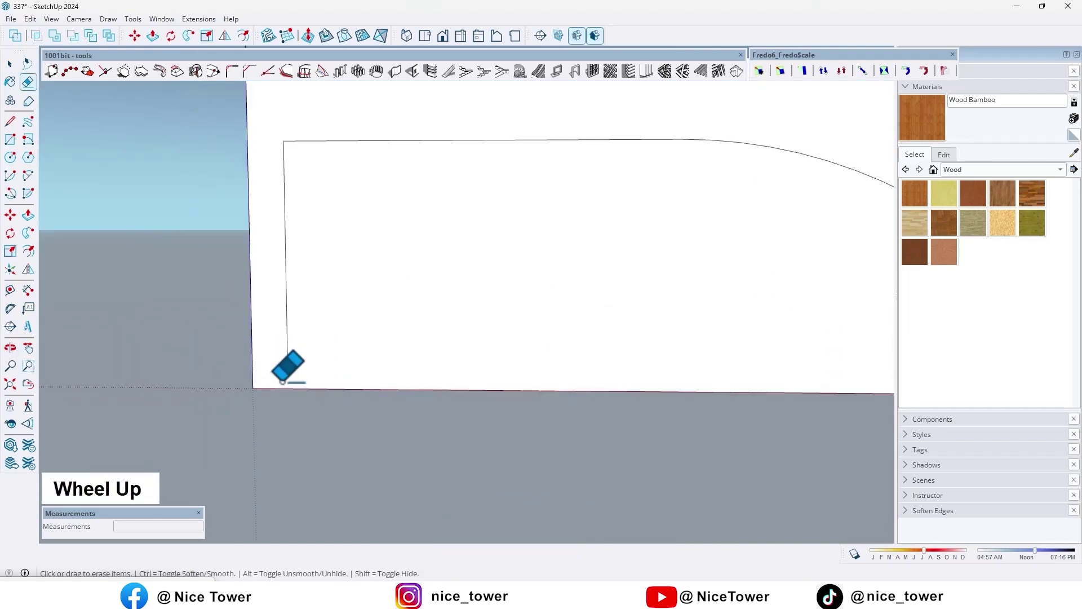
pyautogui.scroll(1, 282, 382)
pyautogui.press('l')
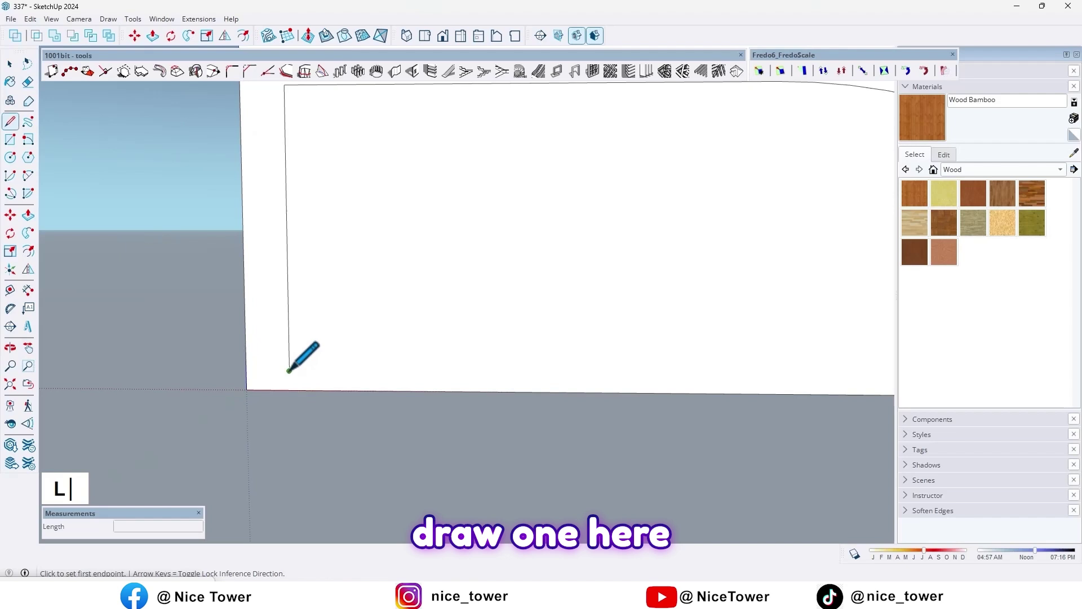
pyautogui.click(289, 370)
pyautogui.click(289, 389)
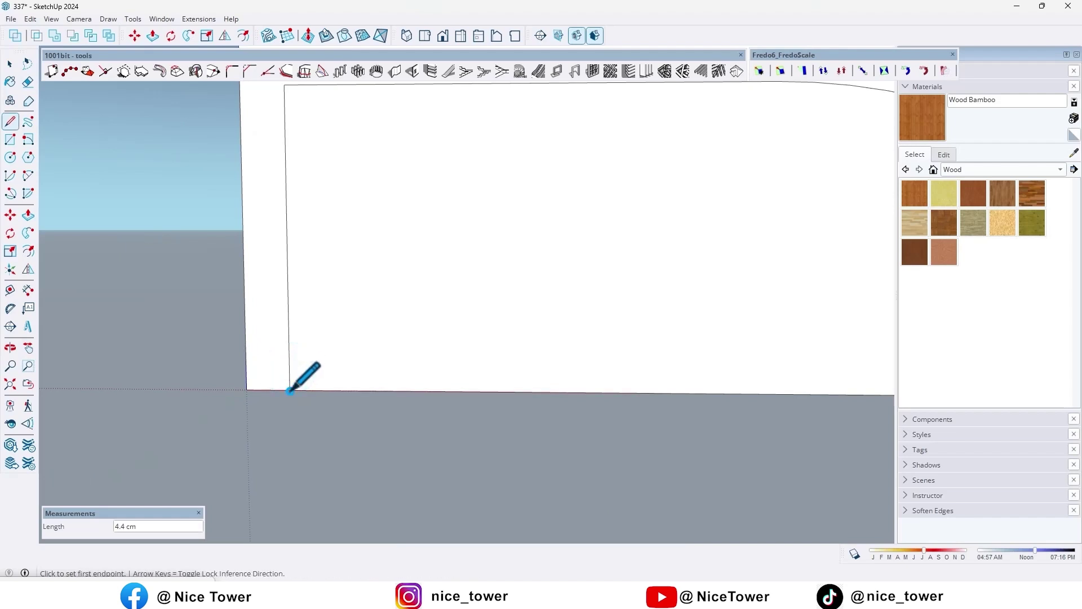
pyautogui.scroll(-3, 290, 383)
pyautogui.keyDown('shift'); pyautogui.scroll(-2, 258, 366); pyautogui.keyUp('shift')
pyautogui.moveTo(258, 365); pyautogui.dragTo(379, 337, button='middle')
# Step: Push/pull the wall face out 12 cm and repeat the same extrusion on the curved face
pyautogui.press('p')
pyautogui.click(463, 321)
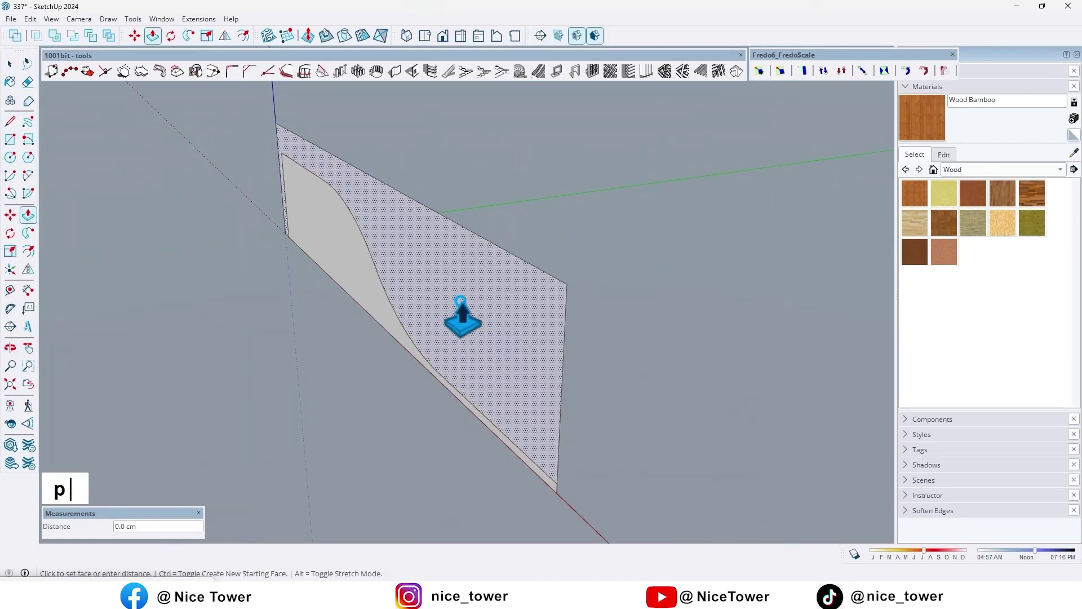
pyautogui.click(472, 317)
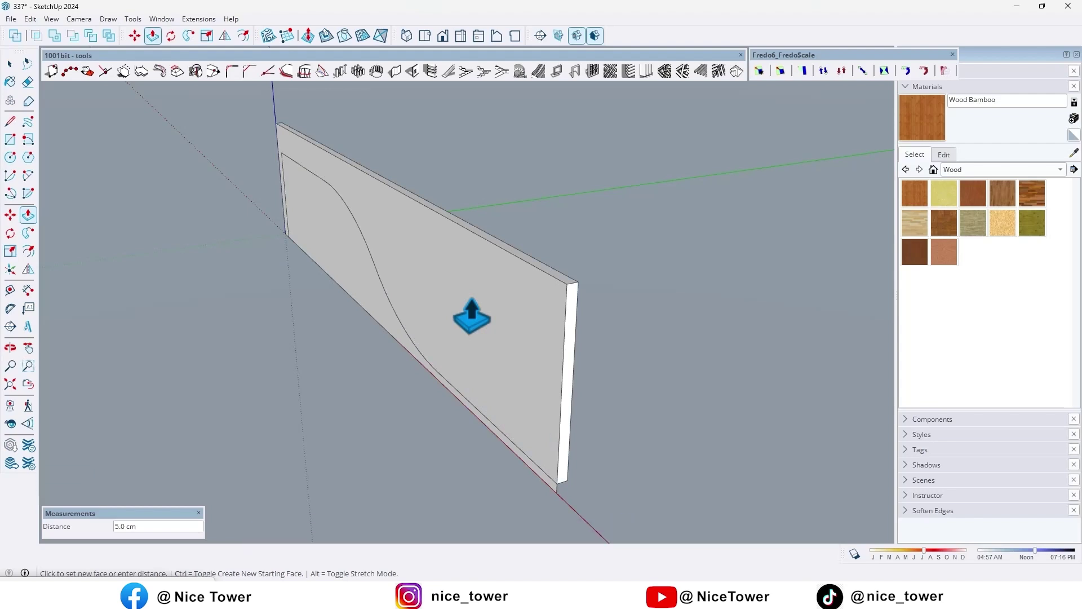
pyautogui.write('12')
pyautogui.press('Return')
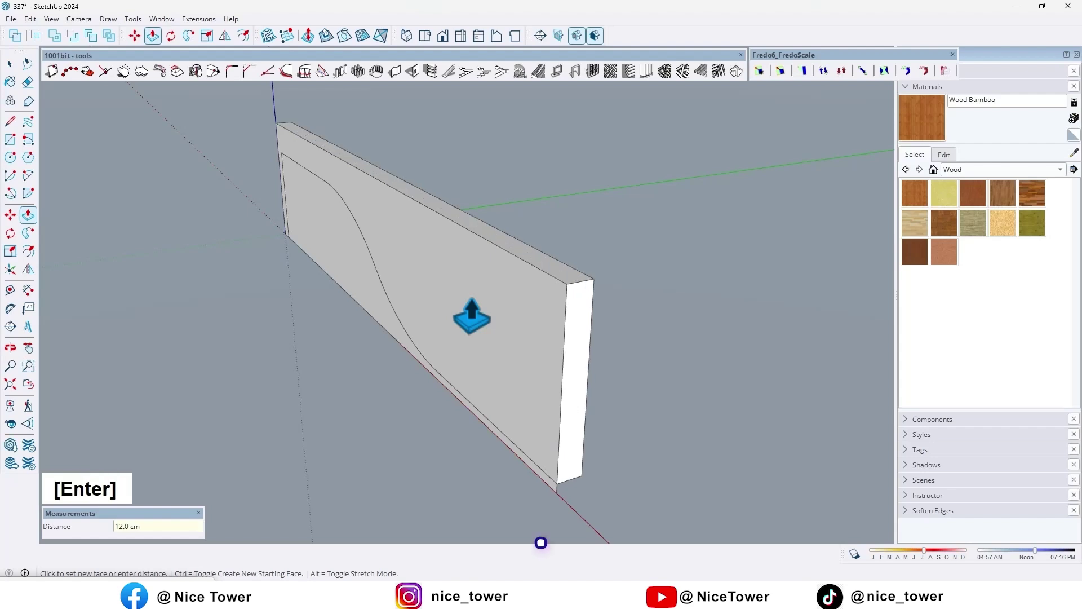
pyautogui.doubleClick(362, 283)
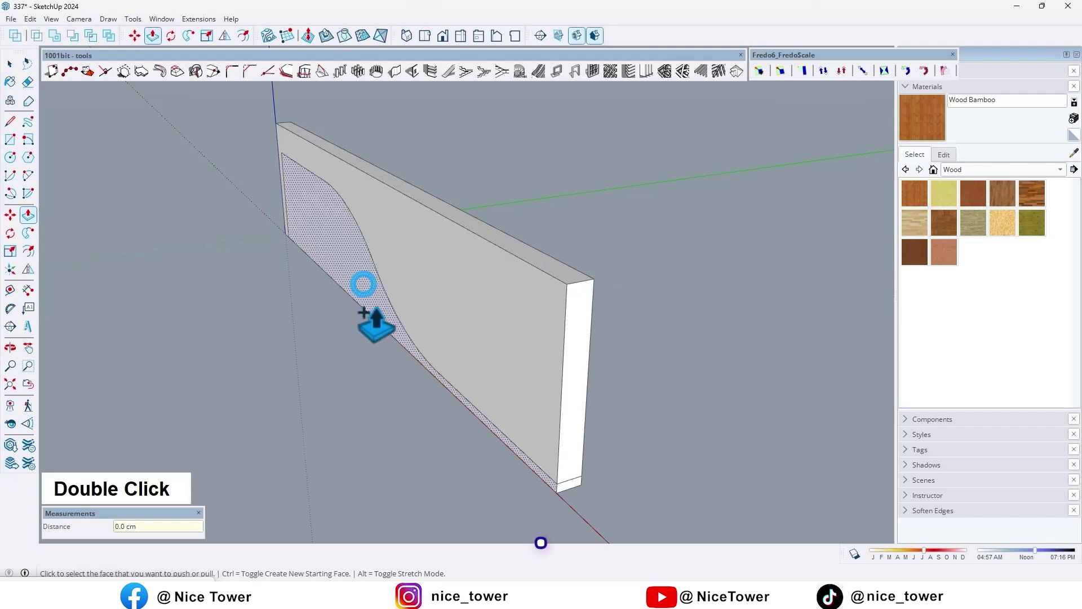
pyautogui.middleClick(386, 398)
pyautogui.moveTo(387, 398); pyautogui.dragTo(192, 383, button='middle')
pyautogui.press('space')
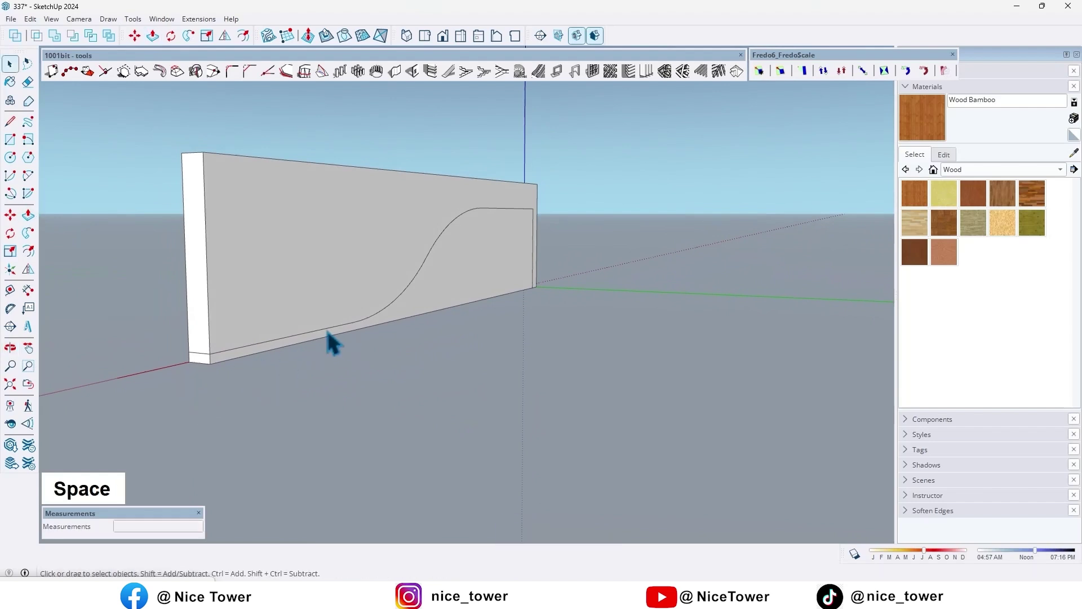
# Step: Erase the S-curve line and the leftover corner edge from the slab's face
pyautogui.press('e')
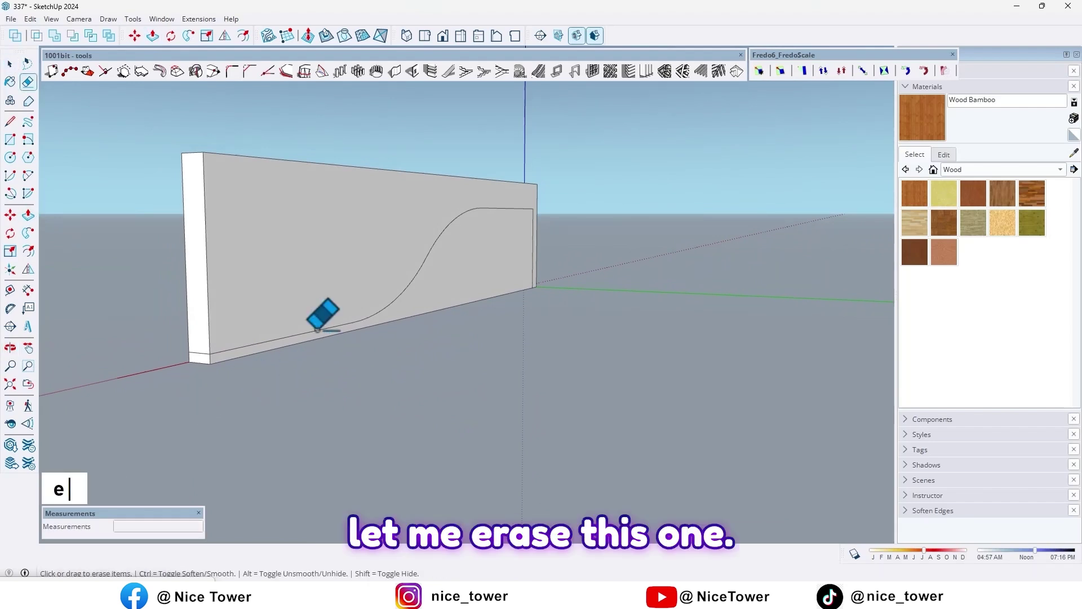
pyautogui.moveTo(314, 328)
pyautogui.mouseDown()
pyautogui.moveTo(367, 308)
pyautogui.moveTo(380, 314)
pyautogui.moveTo(436, 267)
pyautogui.moveTo(436, 230)
pyautogui.moveTo(504, 208)
pyautogui.moveTo(542, 226)
pyautogui.mouseUp()
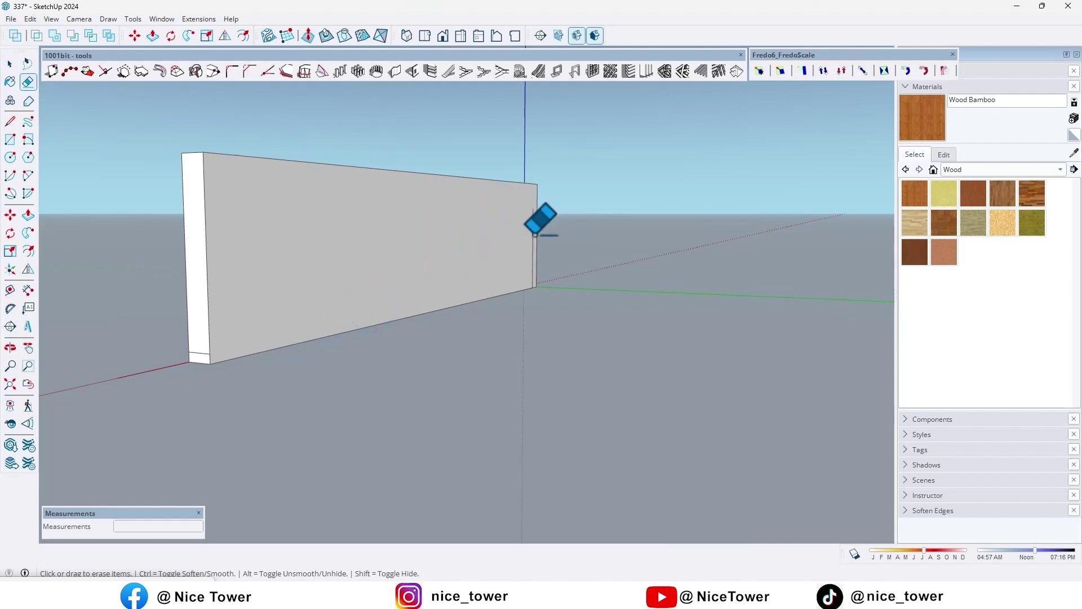
pyautogui.scroll(3, 538, 280)
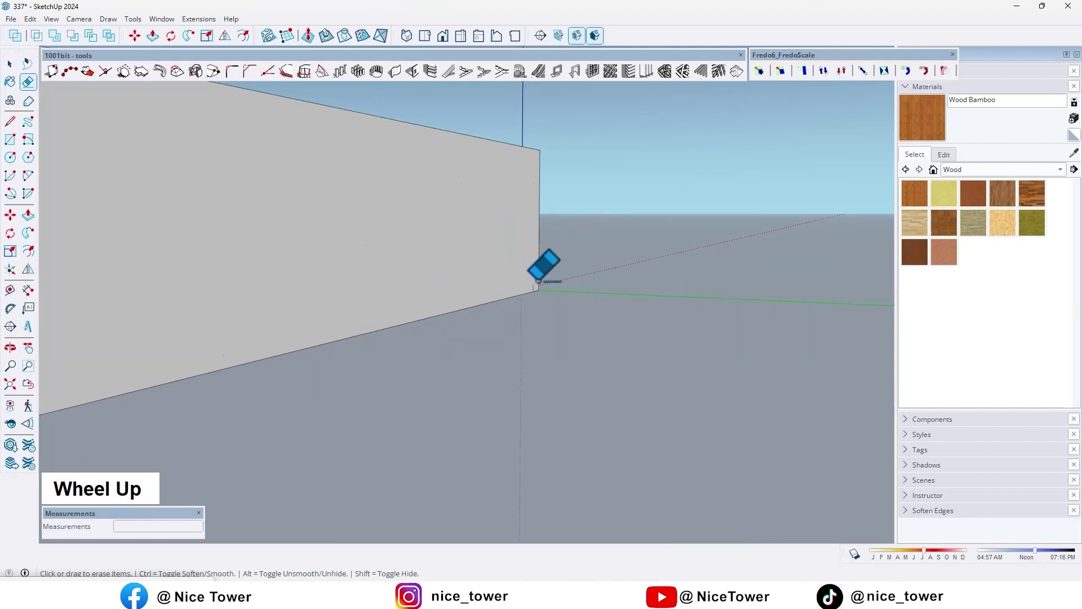
pyautogui.doubleClick(533, 284)
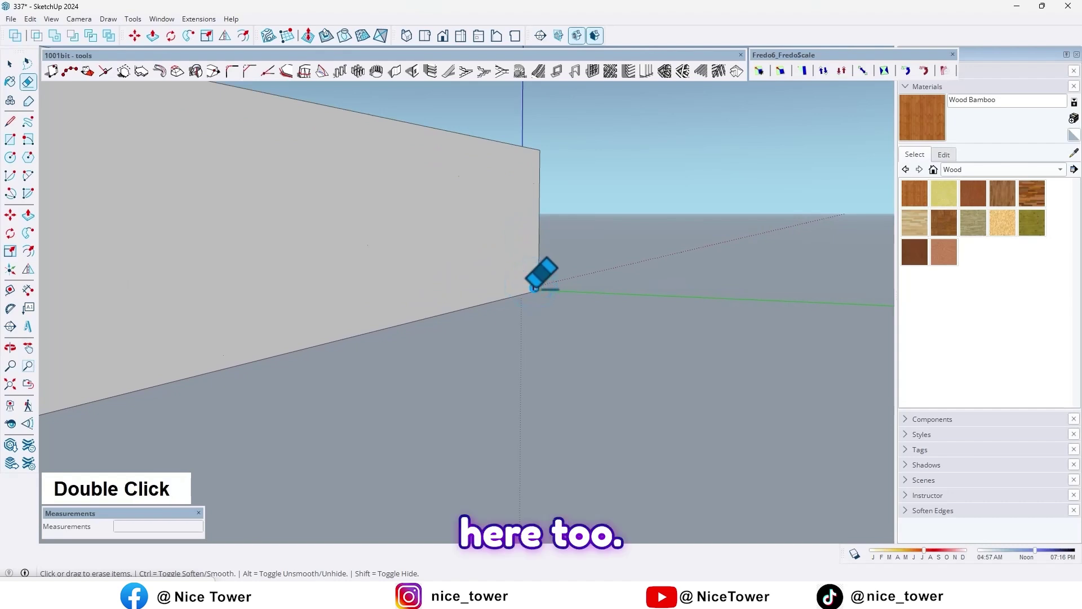
pyautogui.scroll(-5, 535, 289)
pyautogui.moveTo(253, 281); pyautogui.dragTo(573, 285, button='middle')
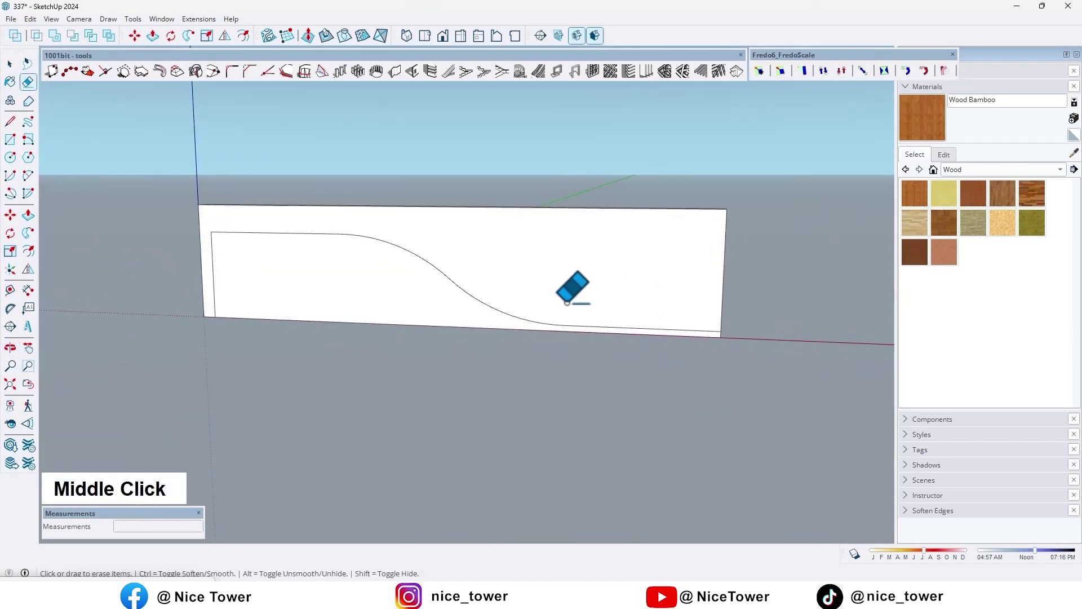
pyautogui.scroll(2, 488, 288)
pyautogui.moveTo(488, 288); pyautogui.dragTo(350, 310, button='middle')
# Step: Push the curved region 5 cm into the slab
pyautogui.press('p')
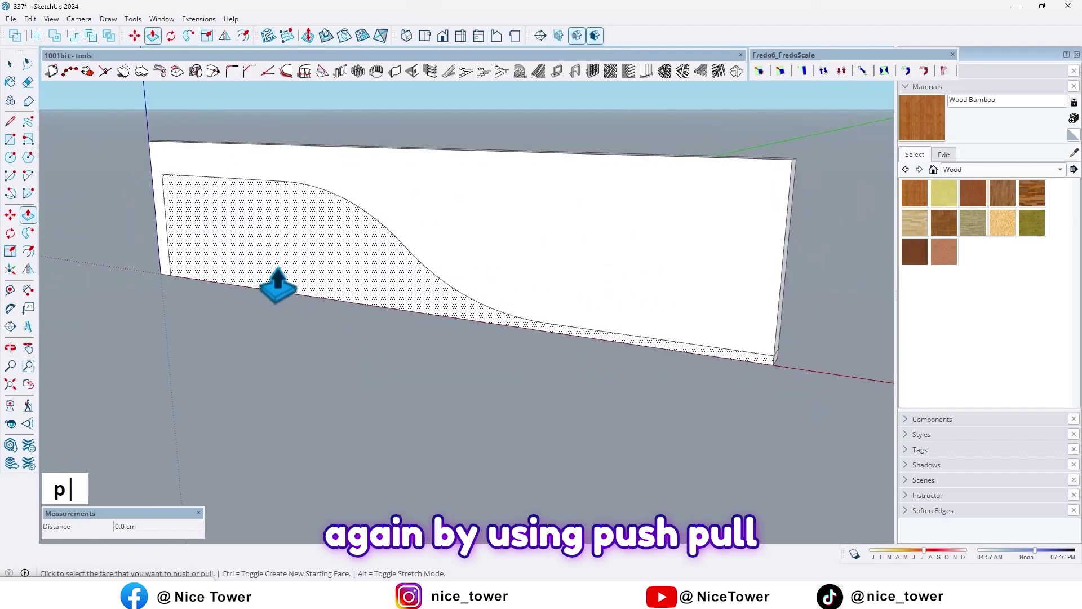
pyautogui.click(277, 269)
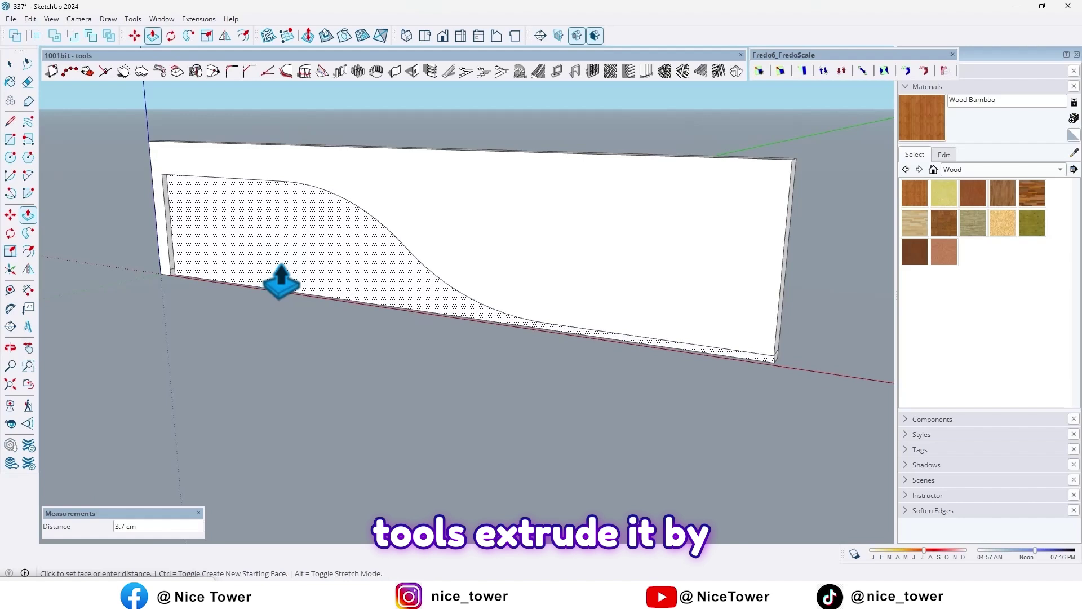
pyautogui.write('5')
pyautogui.press('Return')
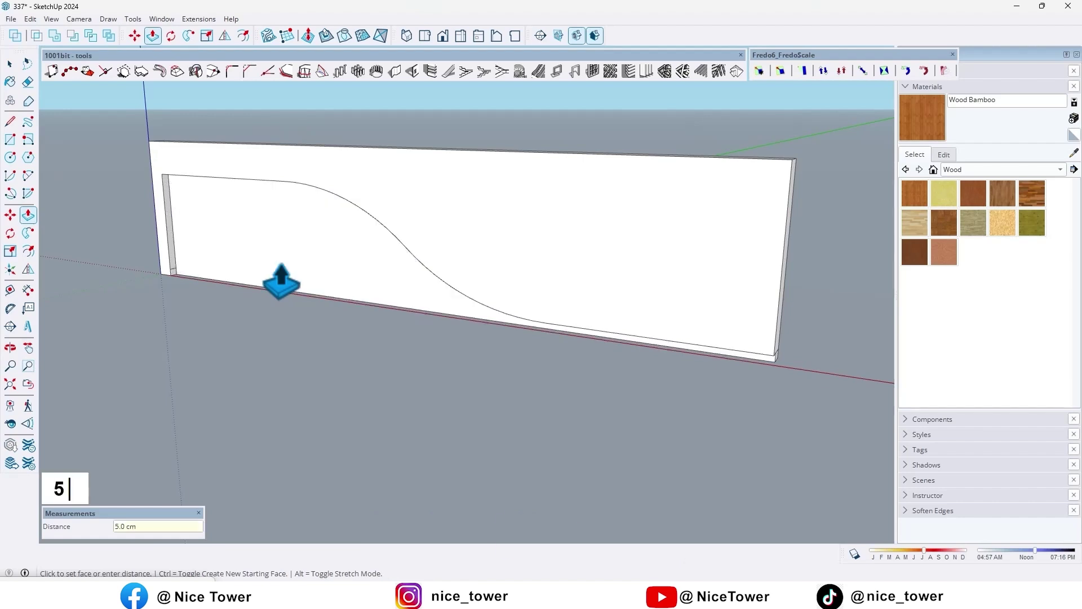
pyautogui.scroll(-2, 281, 282)
pyautogui.moveTo(283, 265)
pyautogui.mouseDown(button='middle')
pyautogui.moveTo(345, 314)
pyautogui.moveTo(459, 281)
pyautogui.moveTo(242, 327)
pyautogui.moveTo(551, 294)
pyautogui.moveTo(526, 307)
pyautogui.mouseUp(button='middle')
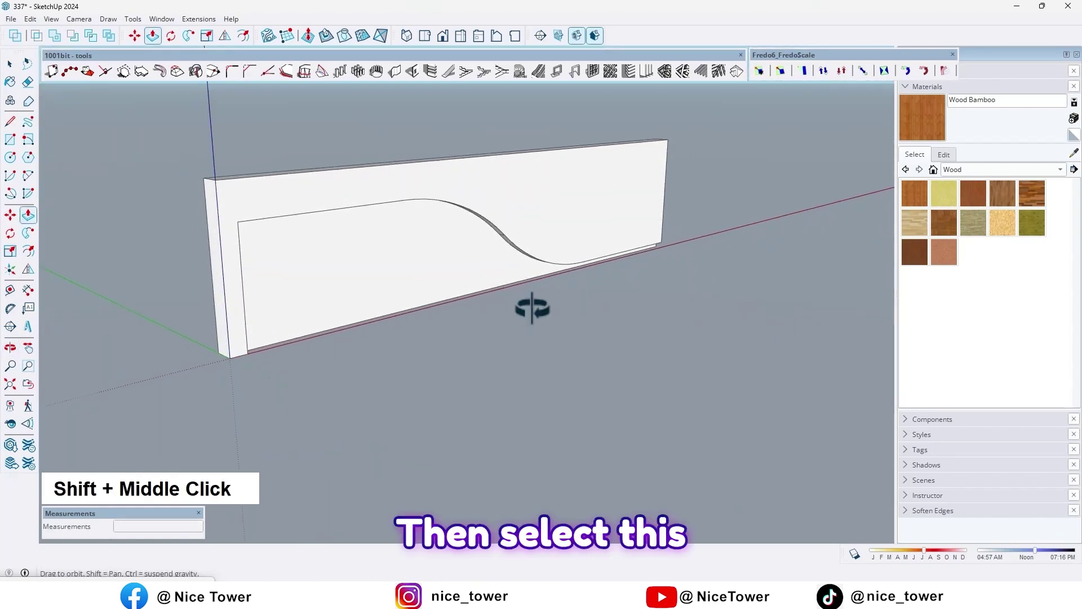
# Step: Select the recessed curved face and copy it to the clipboard
pyautogui.press('space')
pyautogui.click(414, 264)
pyautogui.scroll(2, 413, 264)
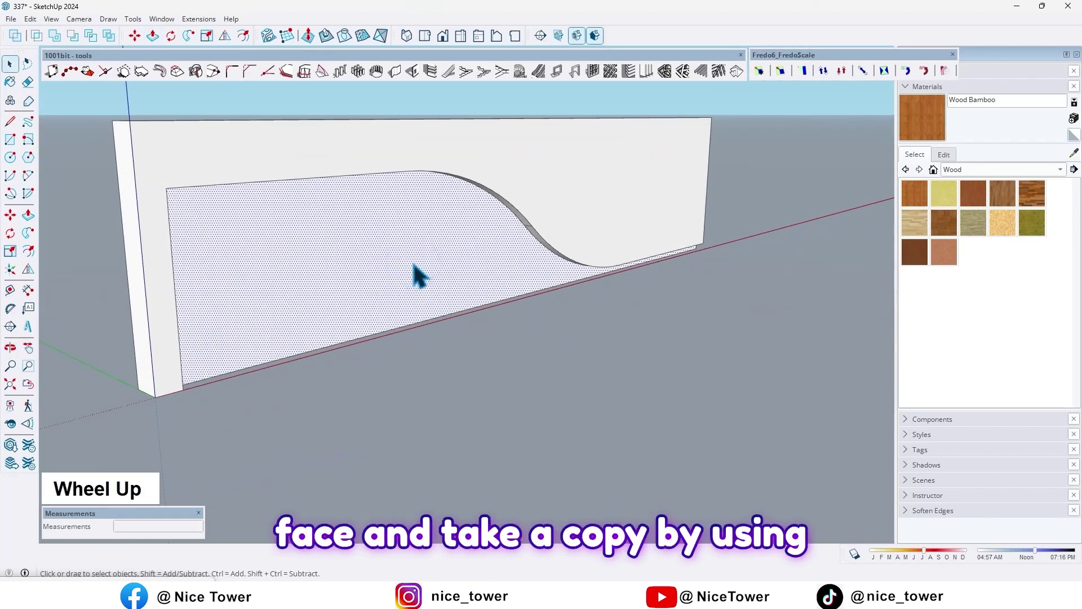
pyautogui.hotkey('ctrl', 'c')
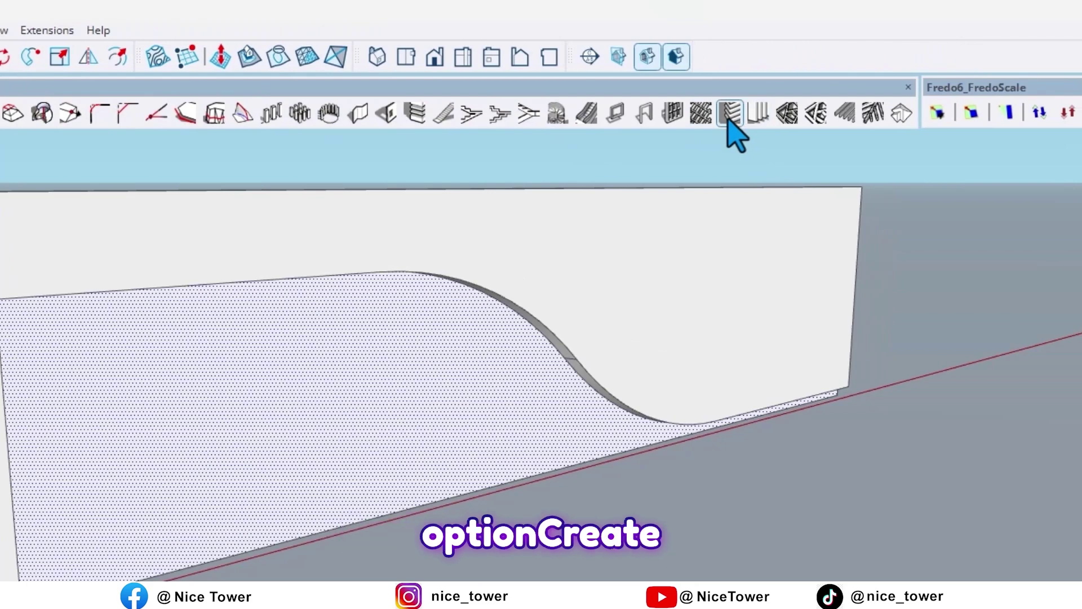
# Step: Generate 1001bit horizontal louvres: depth 1.6 cm, thickness 3.5 cm, spacing 5.0 cm, angle 0, front
pyautogui.click(731, 119)
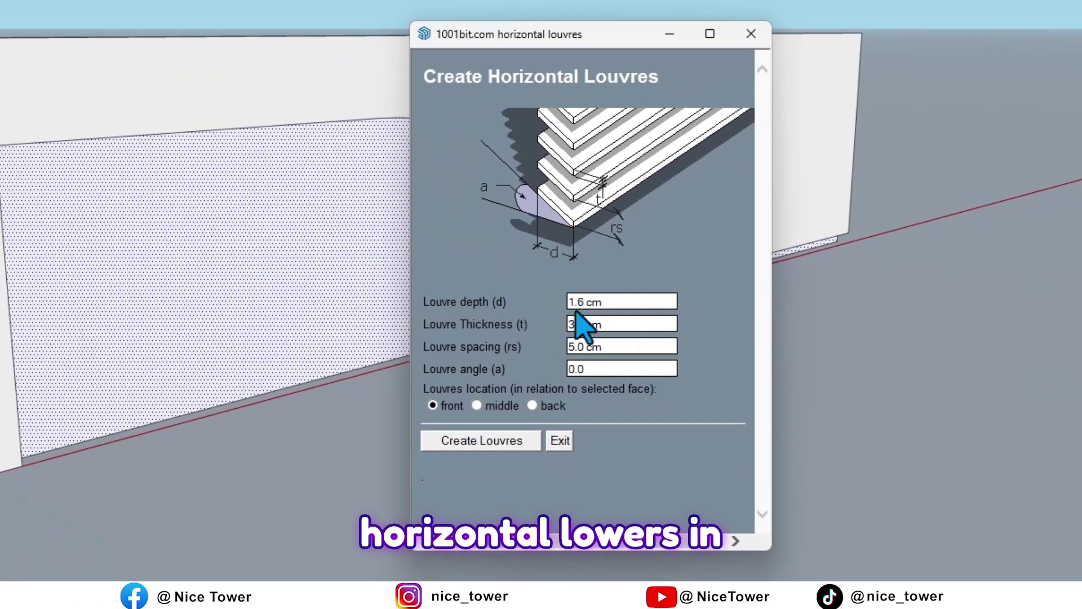
pyautogui.tripleClick(610, 299)
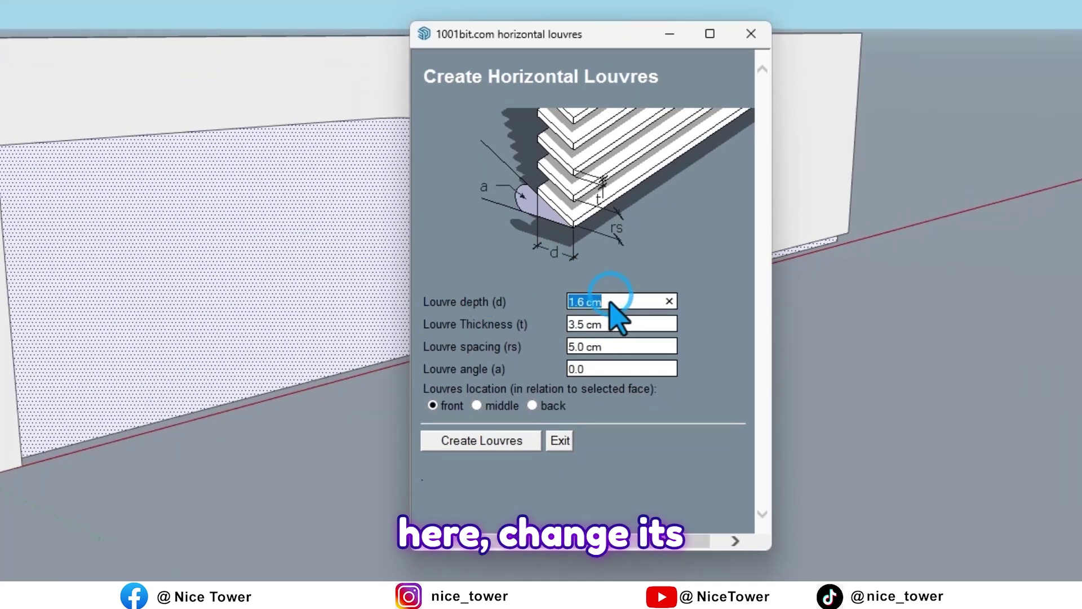
pyautogui.click(613, 303)
pyautogui.tripleClick(613, 303)
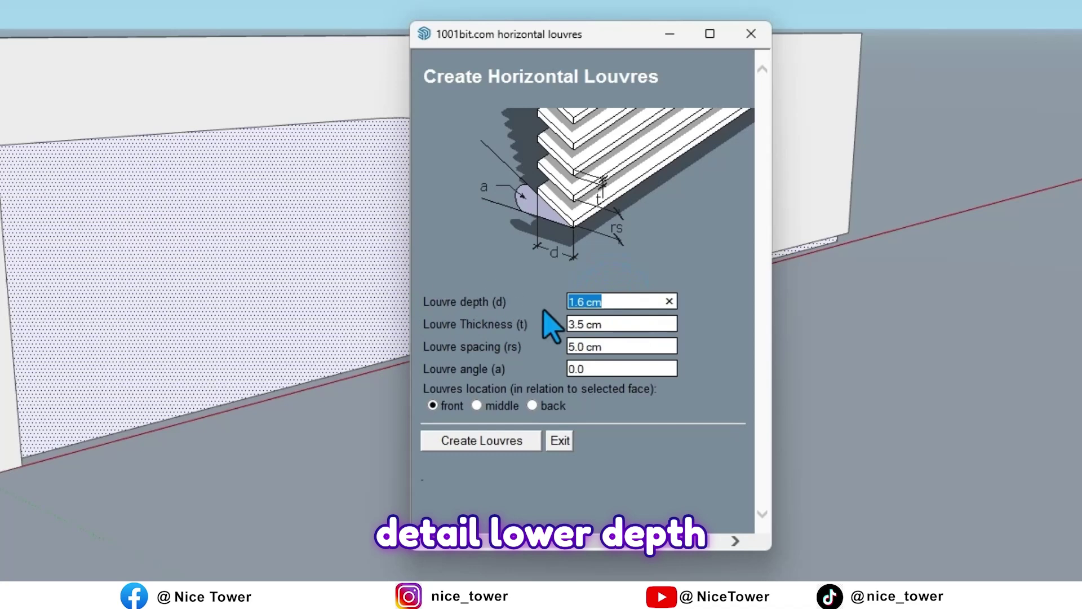
pyautogui.tripleClick(608, 325)
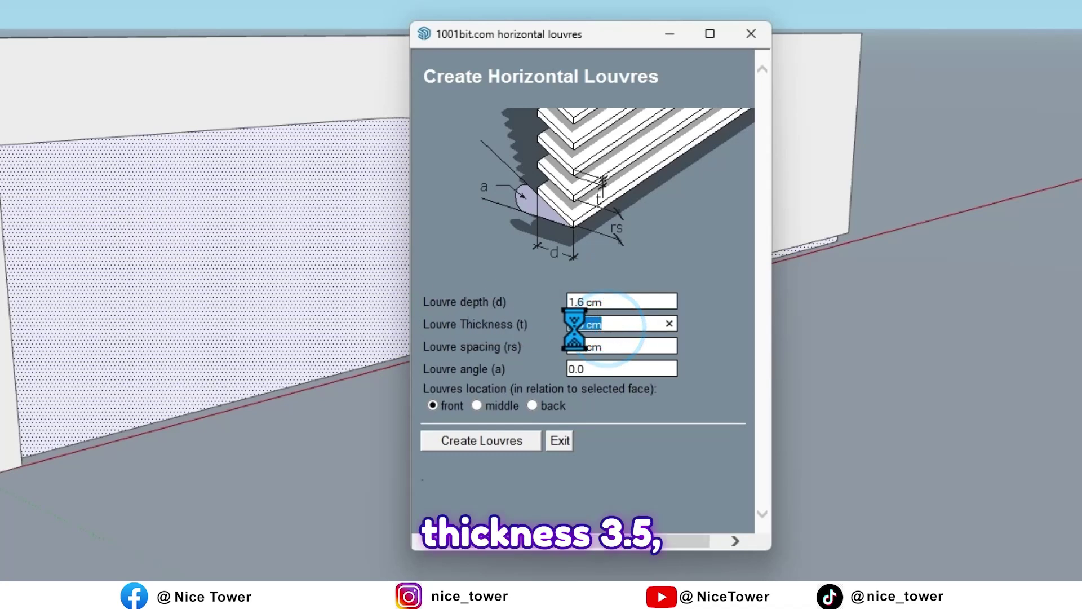
pyautogui.tripleClick(609, 347)
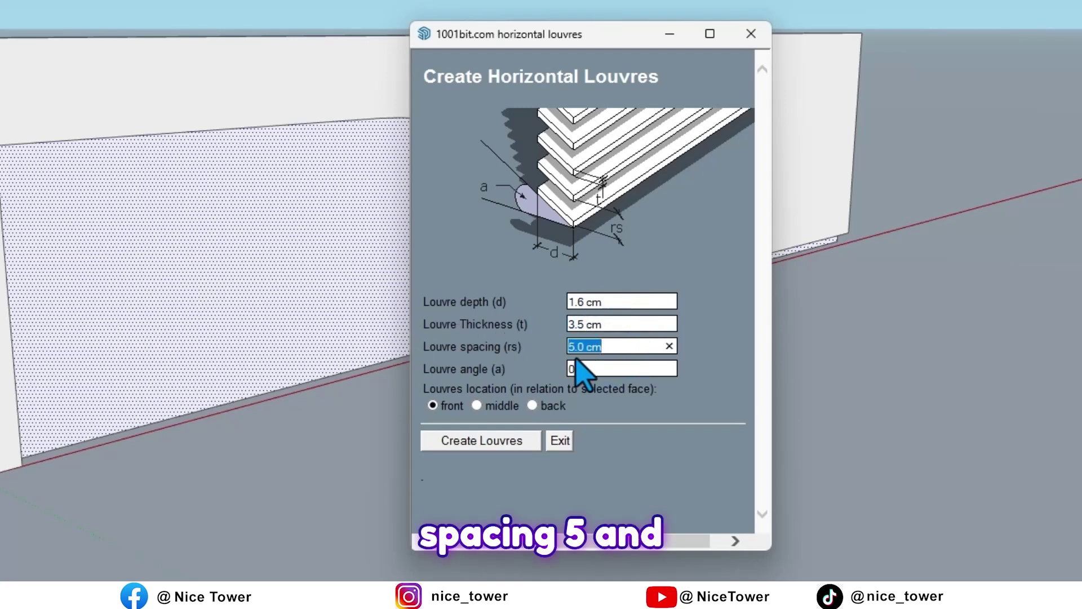
pyautogui.tripleClick(595, 369)
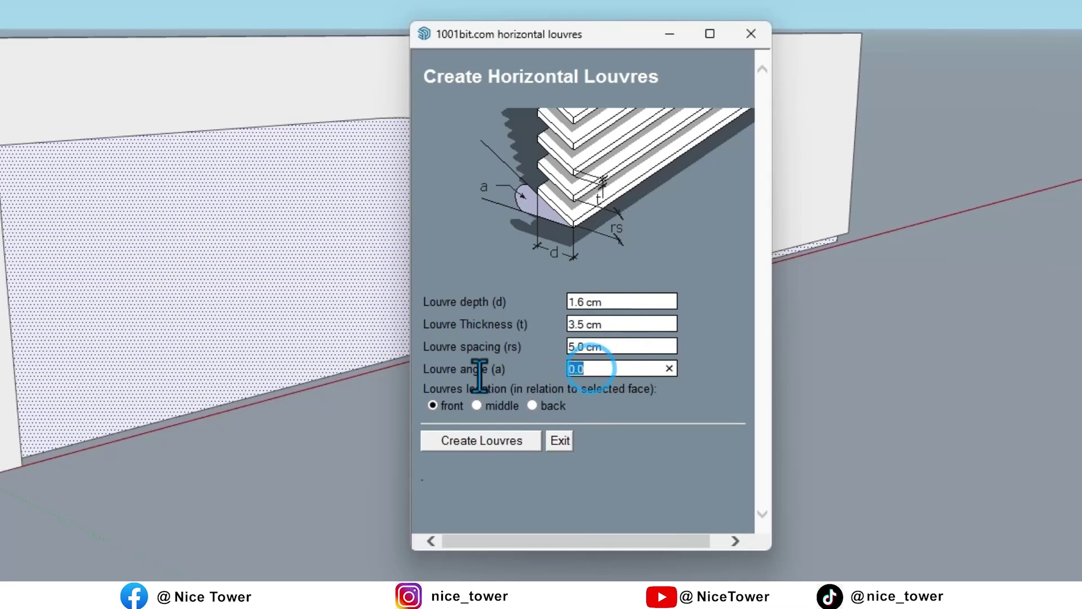
pyautogui.click(533, 406)
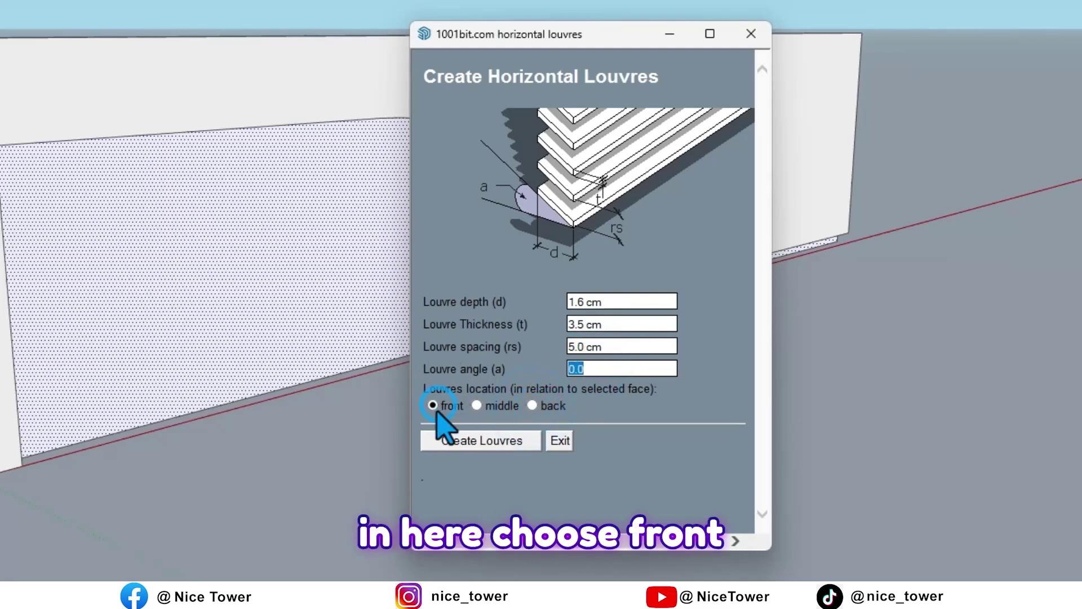
pyautogui.click(466, 444)
# Step: Paste the copied curved face in place over the louvres using Edit > Paste In Place
pyautogui.moveTo(600, 350)
pyautogui.mouseDown(button='middle')
pyautogui.moveTo(157, 271)
pyautogui.moveTo(509, 278)
pyautogui.moveTo(496, 322)
pyautogui.mouseUp(button='middle')
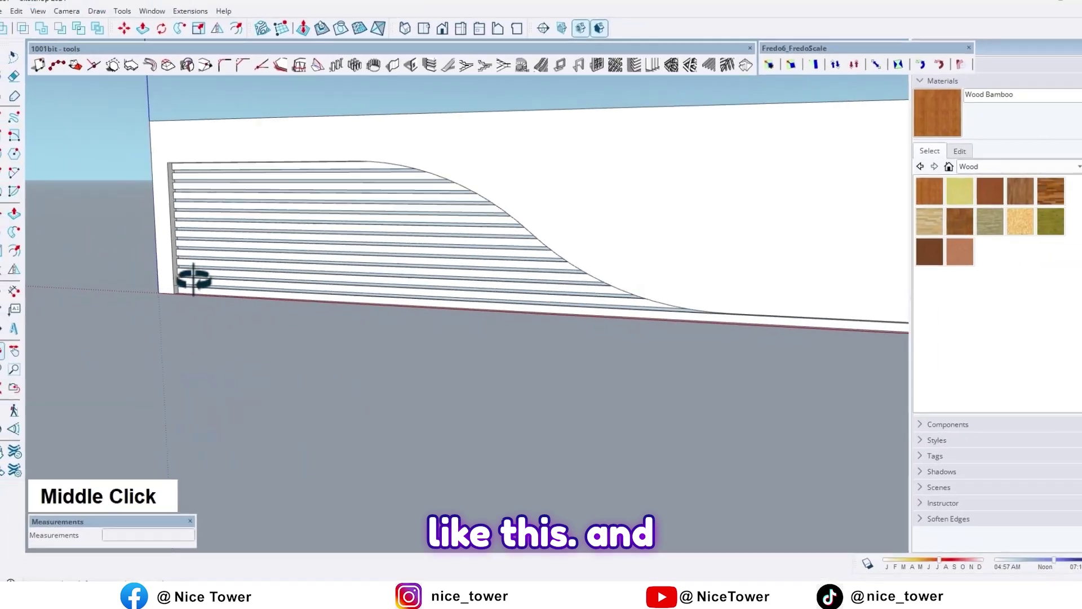
pyautogui.scroll(3, 359, 300)
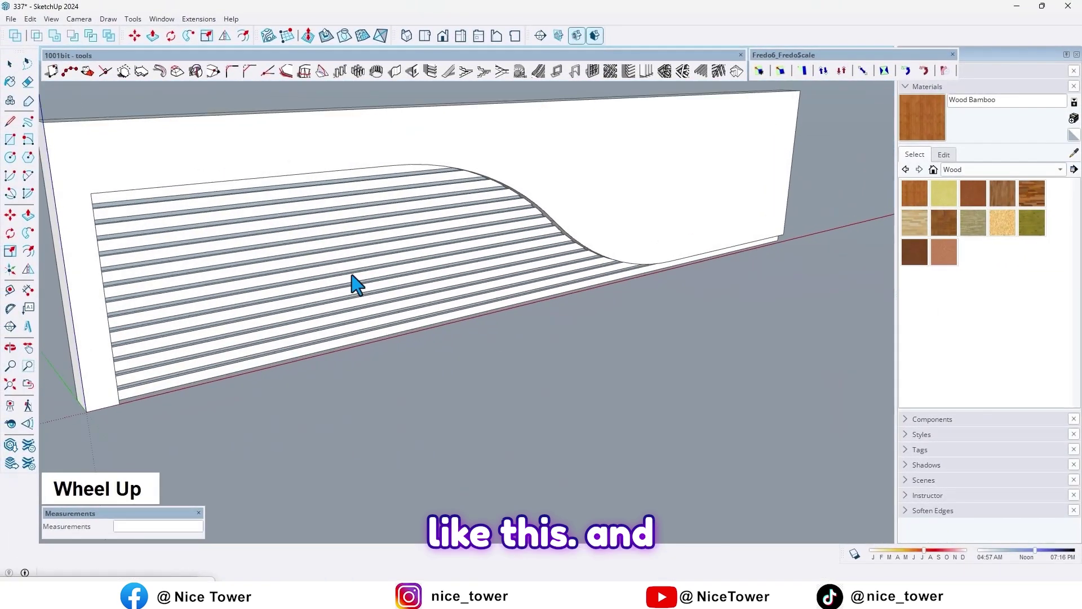
pyautogui.moveTo(353, 282); pyautogui.dragTo(375, 245, button='middle')
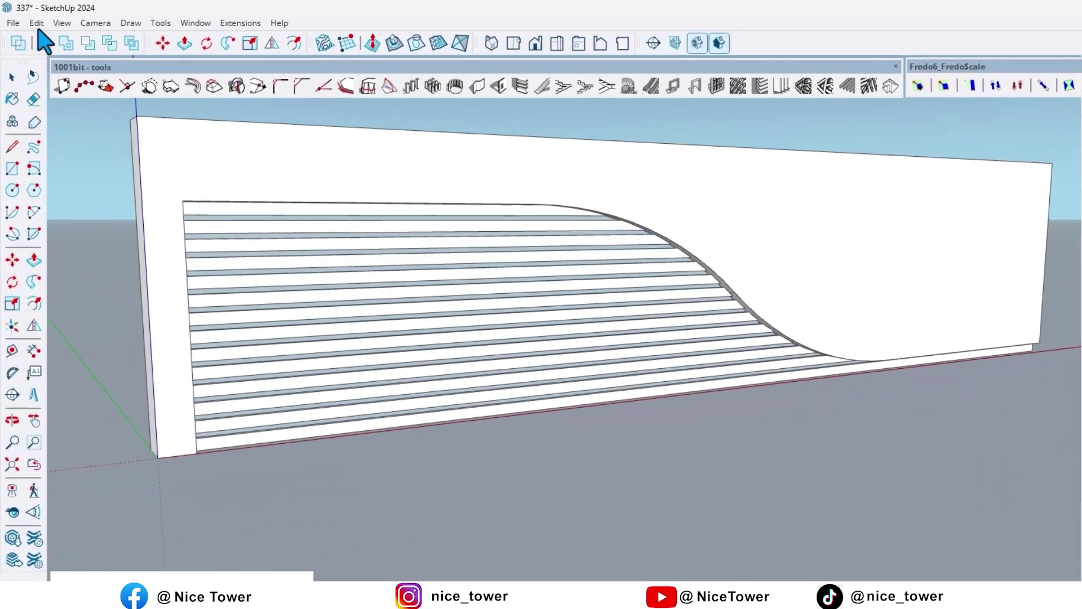
pyautogui.click(30, 19)
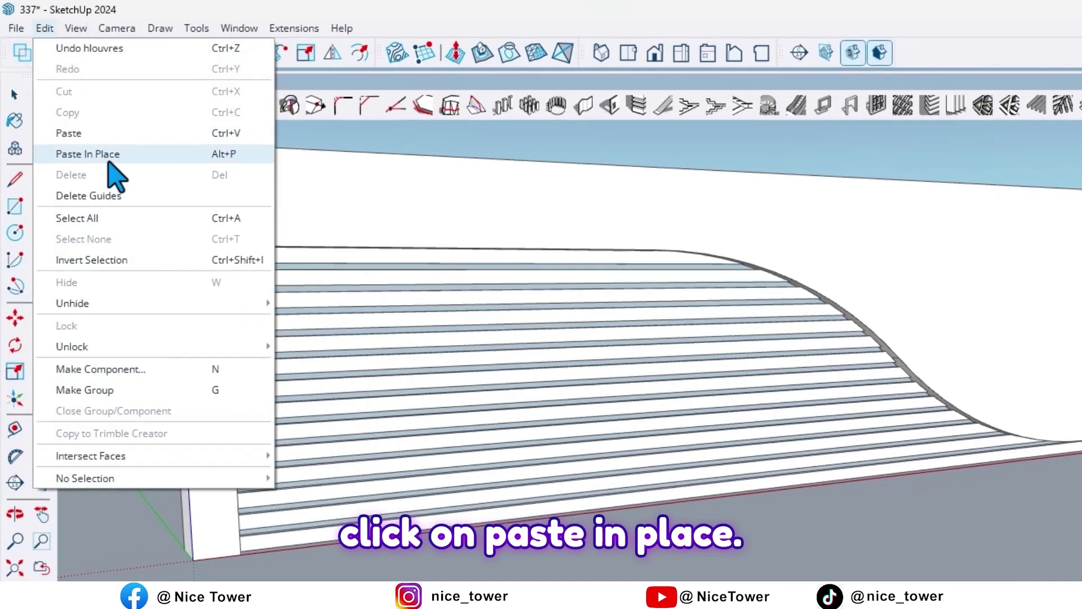
pyautogui.click(87, 154)
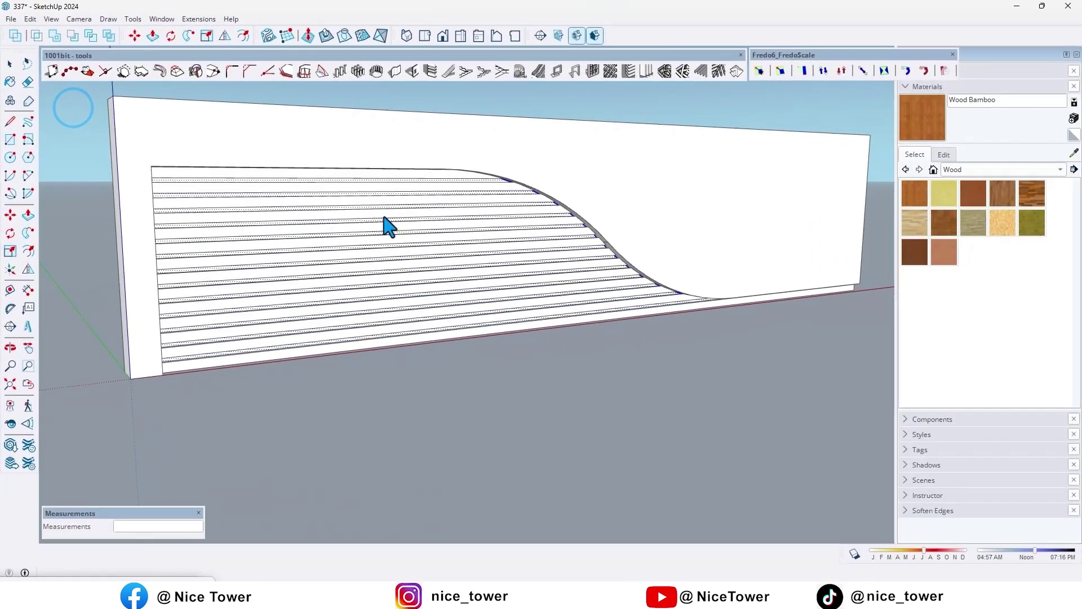
pyautogui.moveTo(387, 225); pyautogui.dragTo(307, 232, button='middle')
pyautogui.scroll(-3, 676, 377)
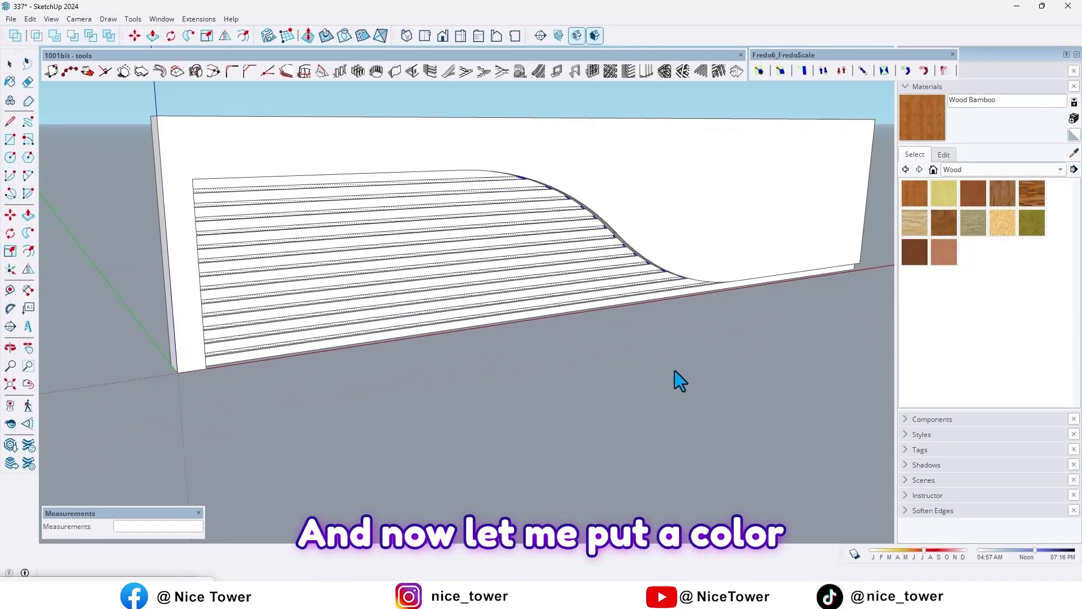
# Step: Paint the slats and the strips between them with the Wood Floor material
pyautogui.click(1002, 195)
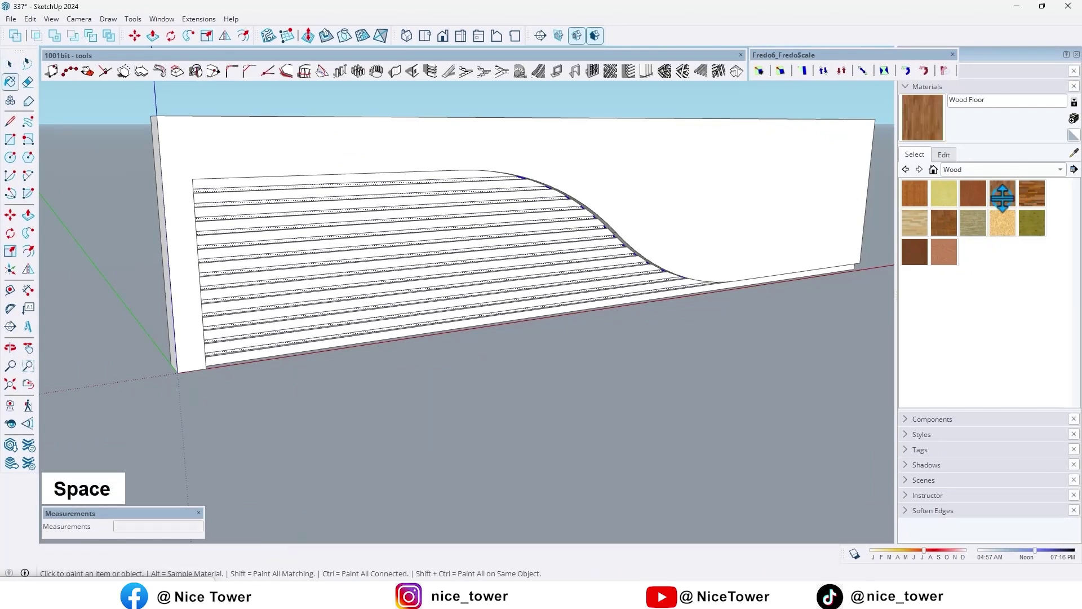
pyautogui.click(476, 219)
pyautogui.scroll(3, 403, 235)
pyautogui.moveTo(404, 234); pyautogui.dragTo(362, 193, button='middle')
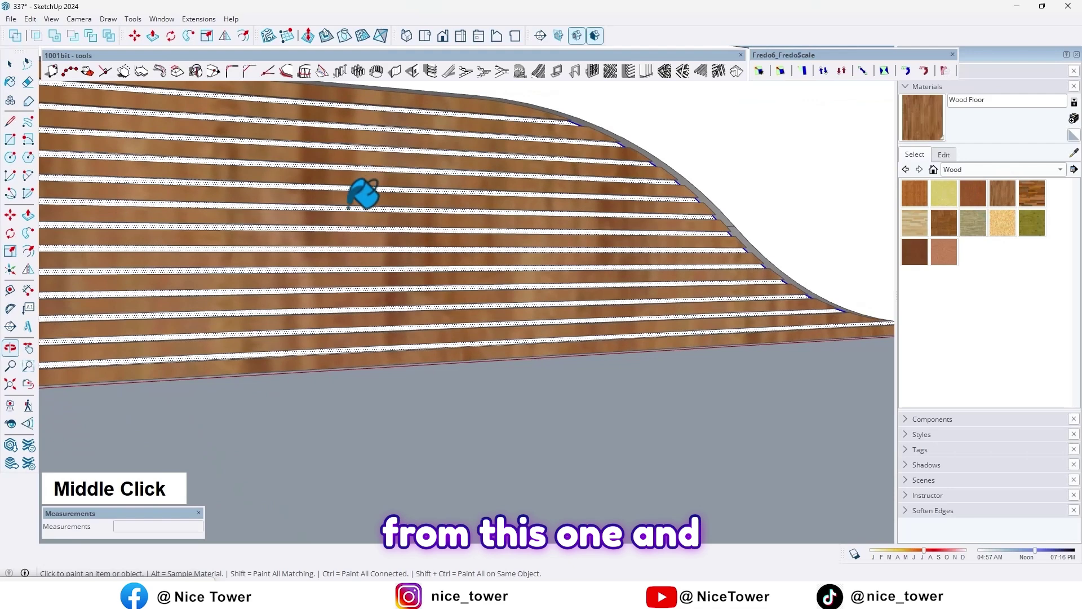
pyautogui.scroll(2, 362, 193)
pyautogui.click(350, 207)
pyautogui.scroll(-5, 433, 239)
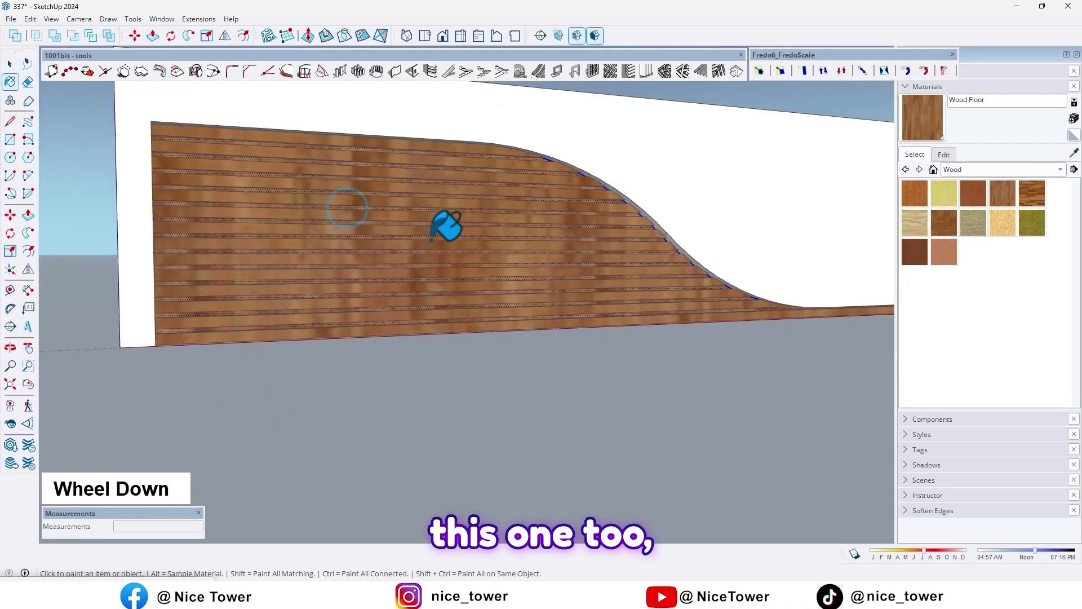
# Step: Window-select the whole wall with its slats and make it one group
pyautogui.press('space')
pyautogui.scroll(-2, 434, 289)
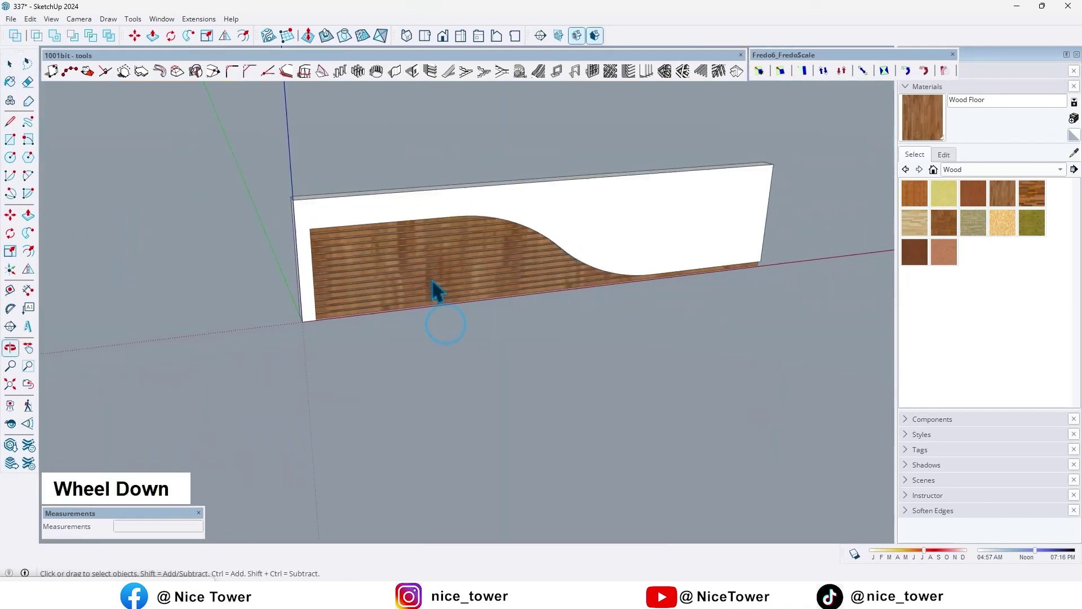
pyautogui.moveTo(435, 290); pyautogui.dragTo(588, 311, button='middle')
pyautogui.keyDown('shift'); pyautogui.scroll(-2, 587, 311); pyautogui.keyUp('shift')
pyautogui.moveTo(820, 383); pyautogui.dragTo(792, 411)
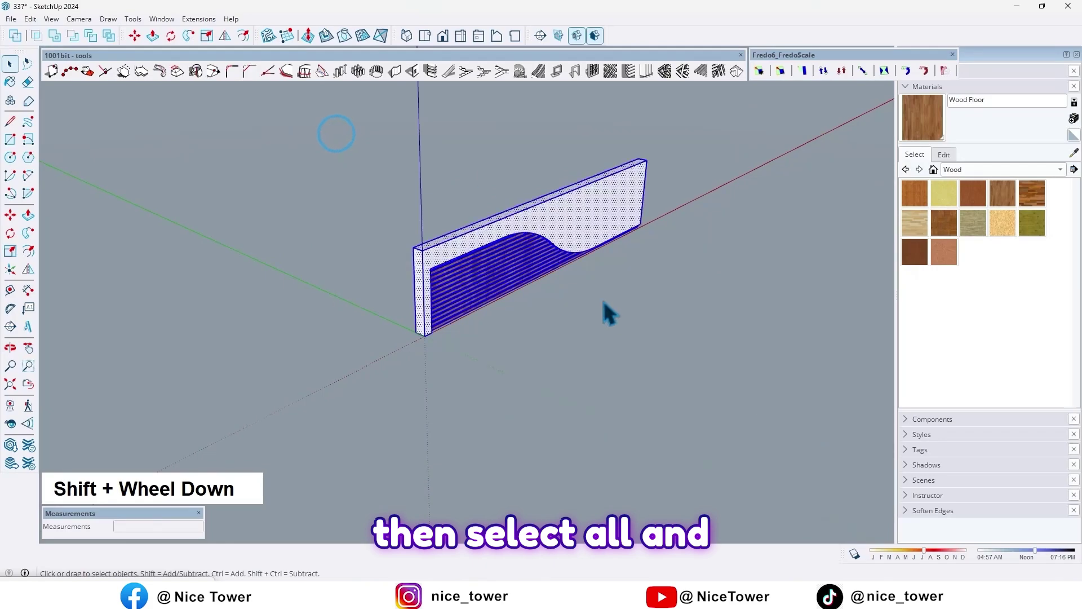
pyautogui.moveTo(604, 312); pyautogui.dragTo(530, 203, button='middle')
pyautogui.rightClick(522, 197)
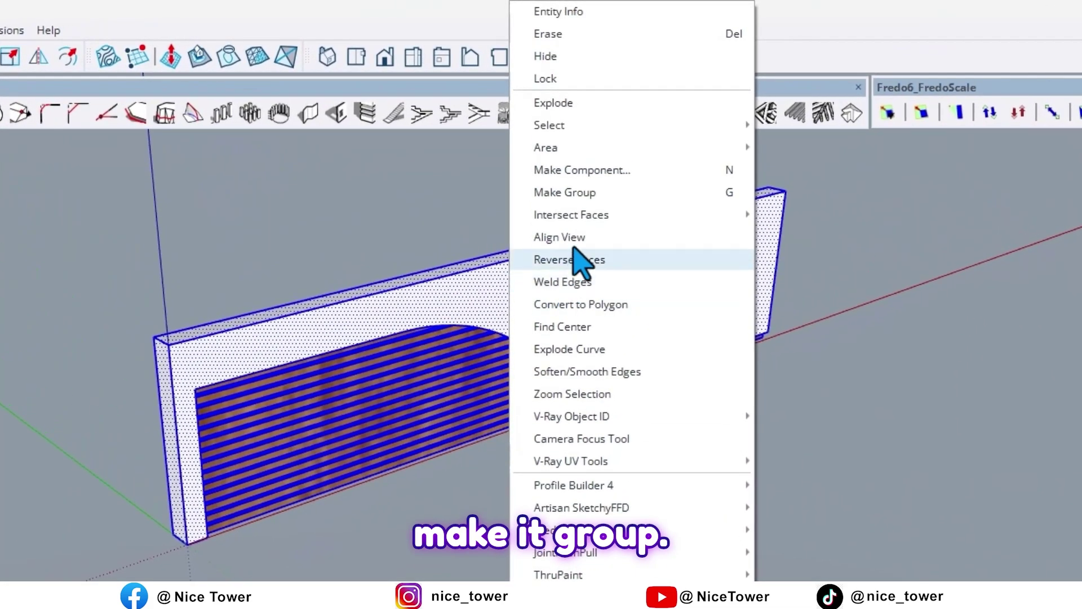
pyautogui.click(584, 175)
pyautogui.moveTo(529, 389); pyautogui.dragTo(262, 421, button='middle')
pyautogui.scroll(2, 262, 421)
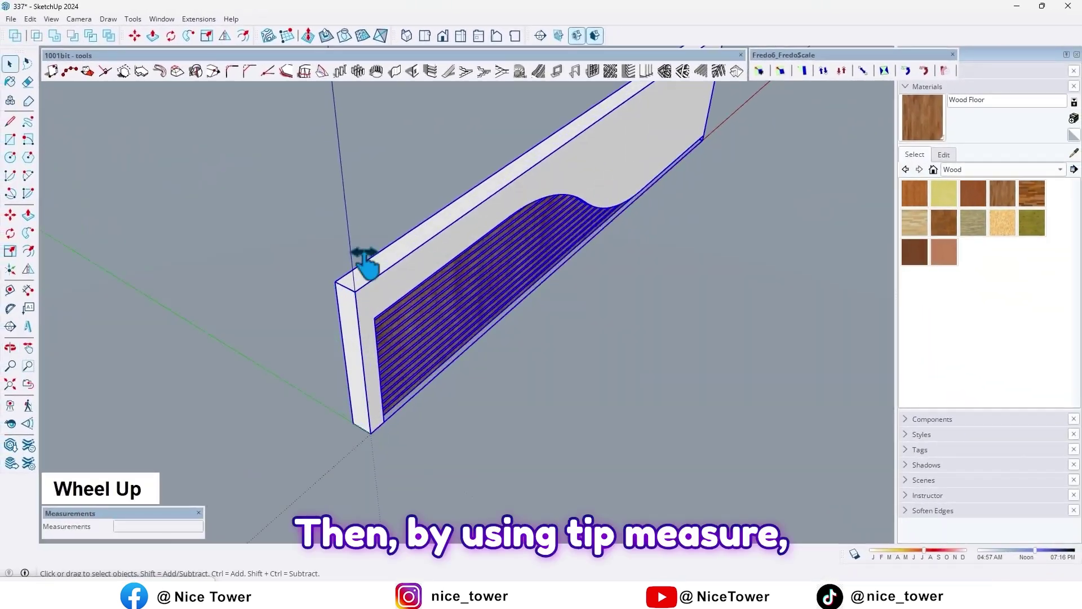
pyautogui.keyDown('shift'); pyautogui.moveTo(365, 262); pyautogui.dragTo(379, 269, button='middle'); pyautogui.keyUp('shift')
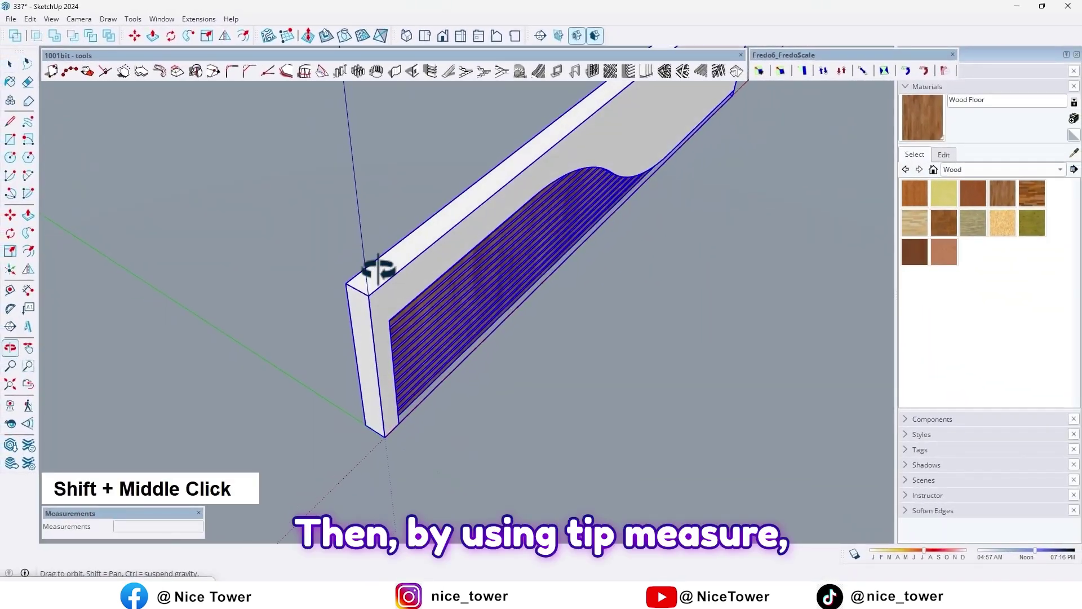
# Step: Place a guide point 70 cm in from the wall's top-left corner
pyautogui.press('t')
pyautogui.scroll(1, 340, 273)
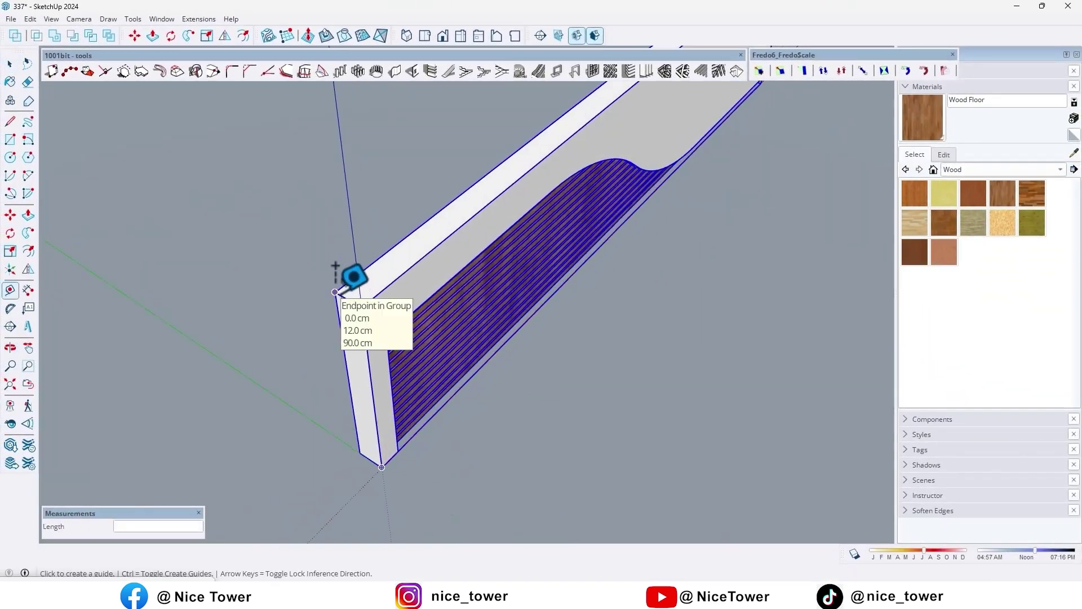
pyautogui.click(335, 292)
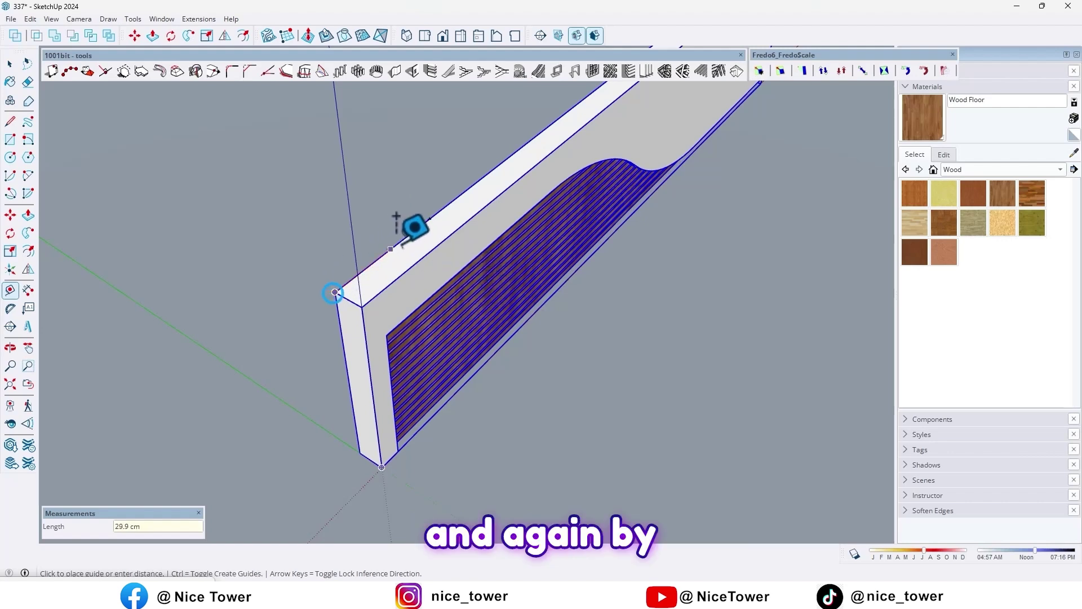
pyautogui.write('70')
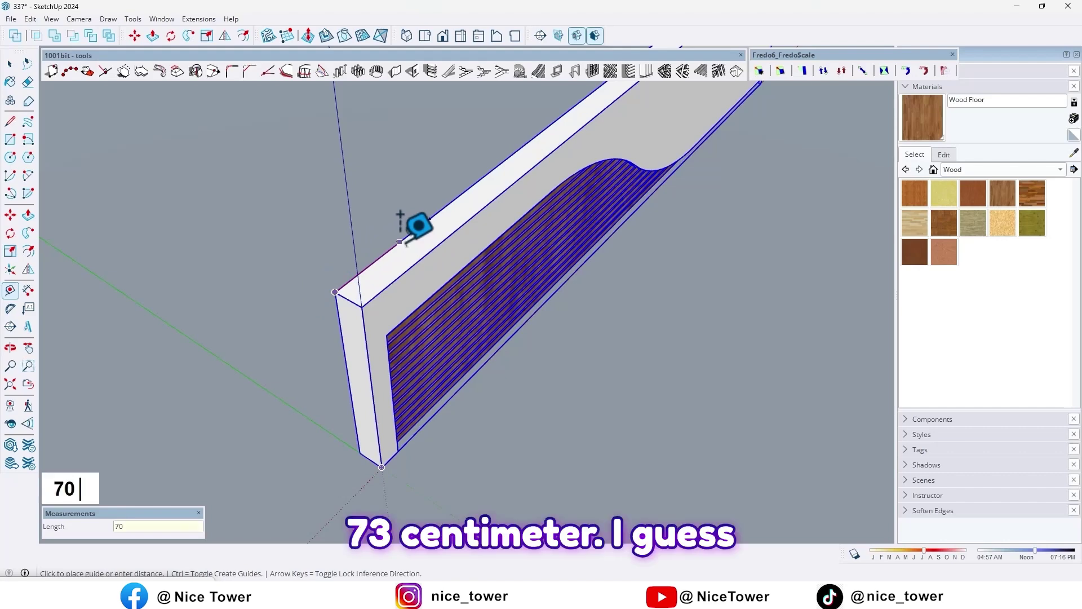
pyautogui.scroll(-3, 544, 242)
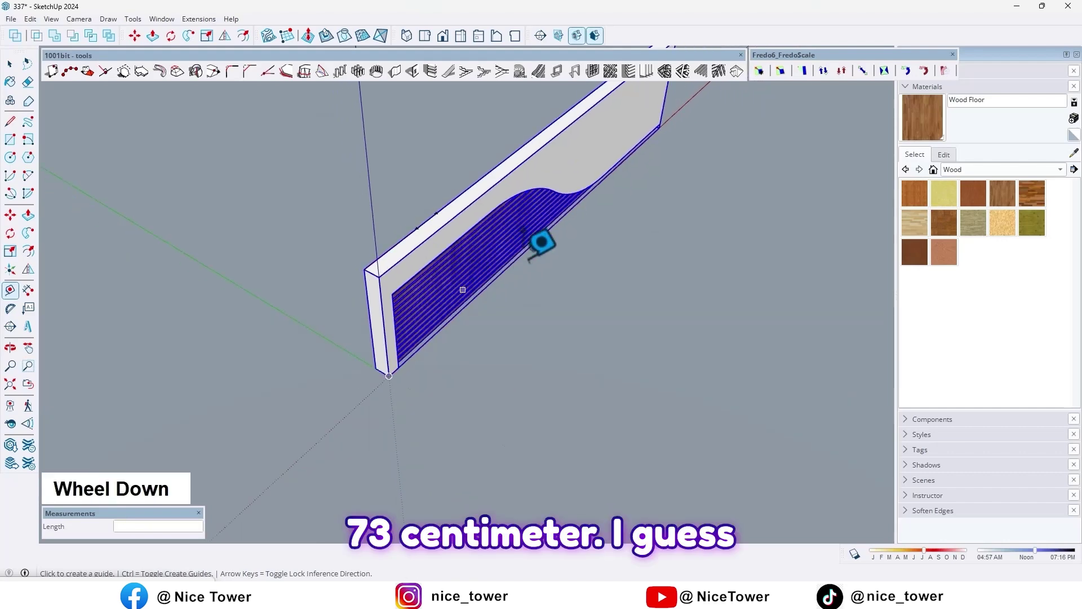
# Step: Place a second guide point measured in from the wall's opposite top corner
pyautogui.keyDown('shift'); pyautogui.moveTo(544, 242); pyautogui.dragTo(525, 205, button='middle'); pyautogui.keyUp('shift')
pyautogui.press('t')
pyautogui.scroll(2, 537, 289)
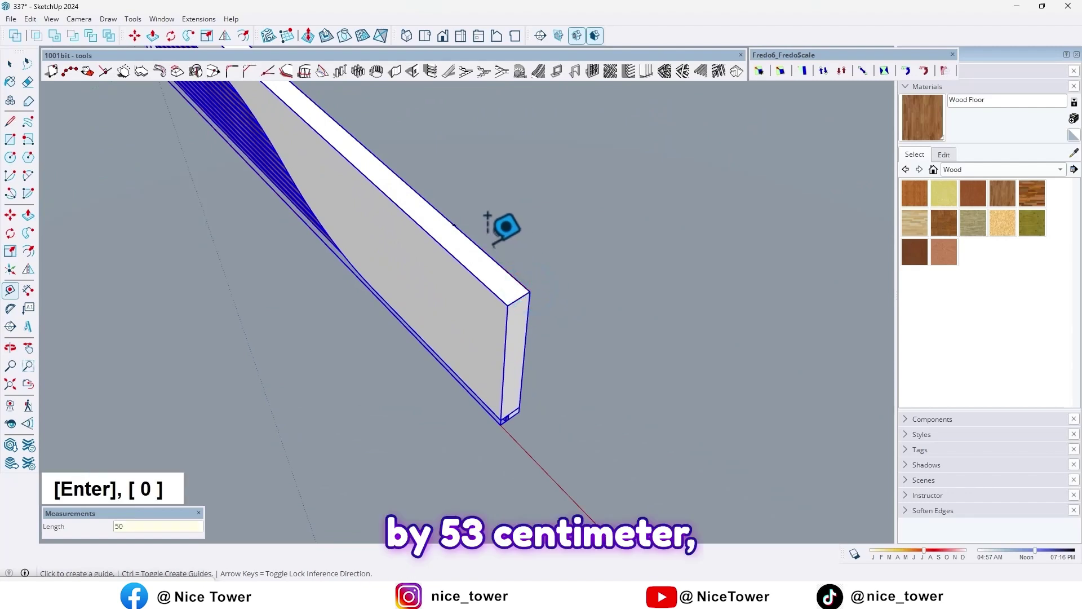
pyautogui.click(529, 292)
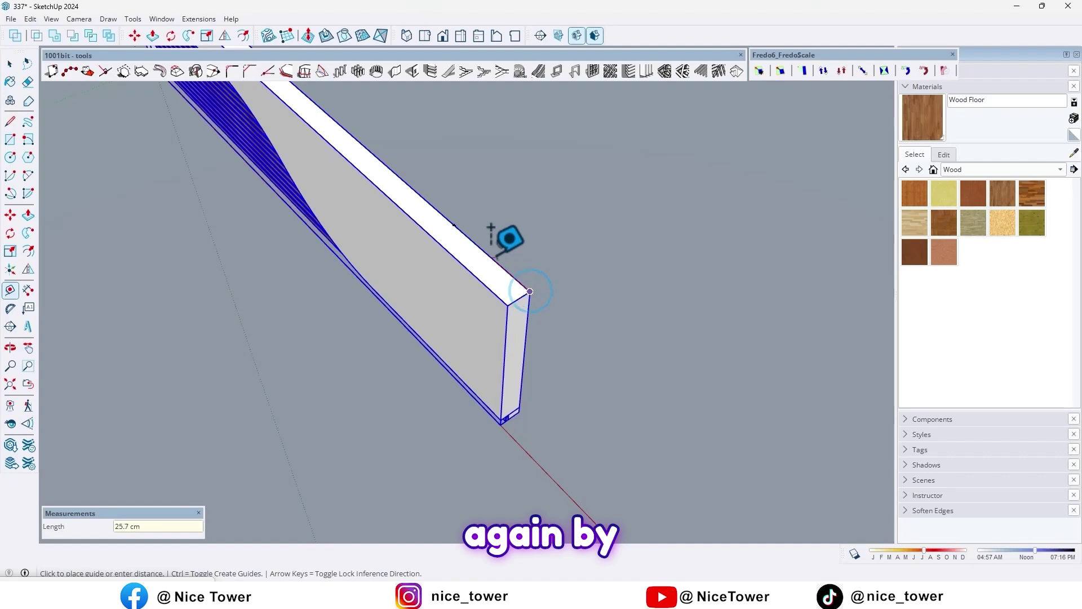
pyautogui.write('70')
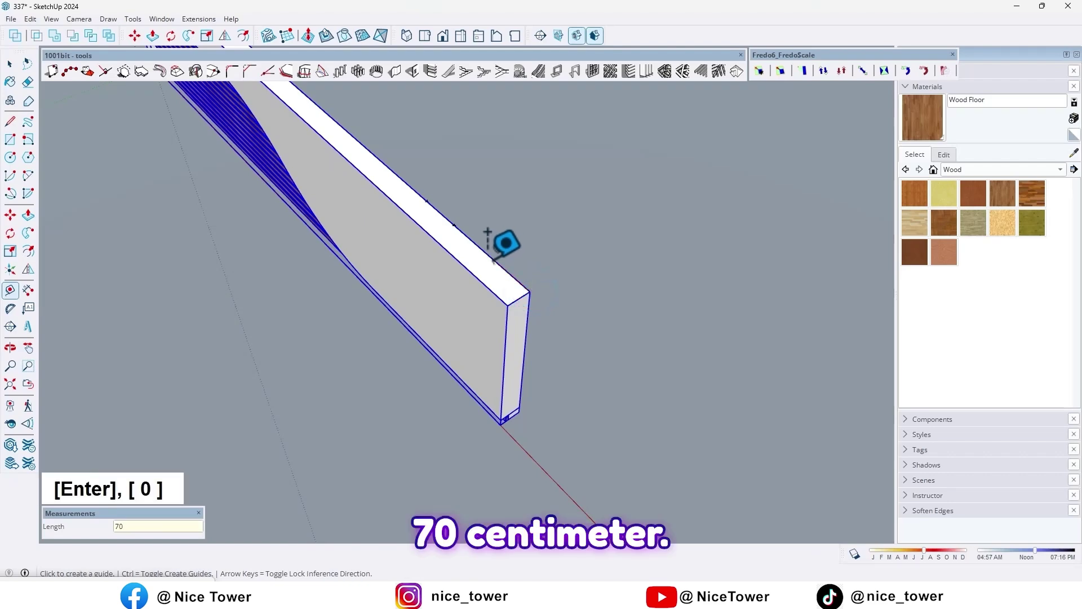
pyautogui.scroll(-3, 488, 232)
# Step: Orbit and pan around the board to view its slatted face
pyautogui.moveTo(488, 232); pyautogui.dragTo(417, 275, button='middle')
pyautogui.scroll(3, 387, 217)
pyautogui.moveTo(387, 218); pyautogui.dragTo(703, 237, button='middle')
pyautogui.scroll(2, 519, 261)
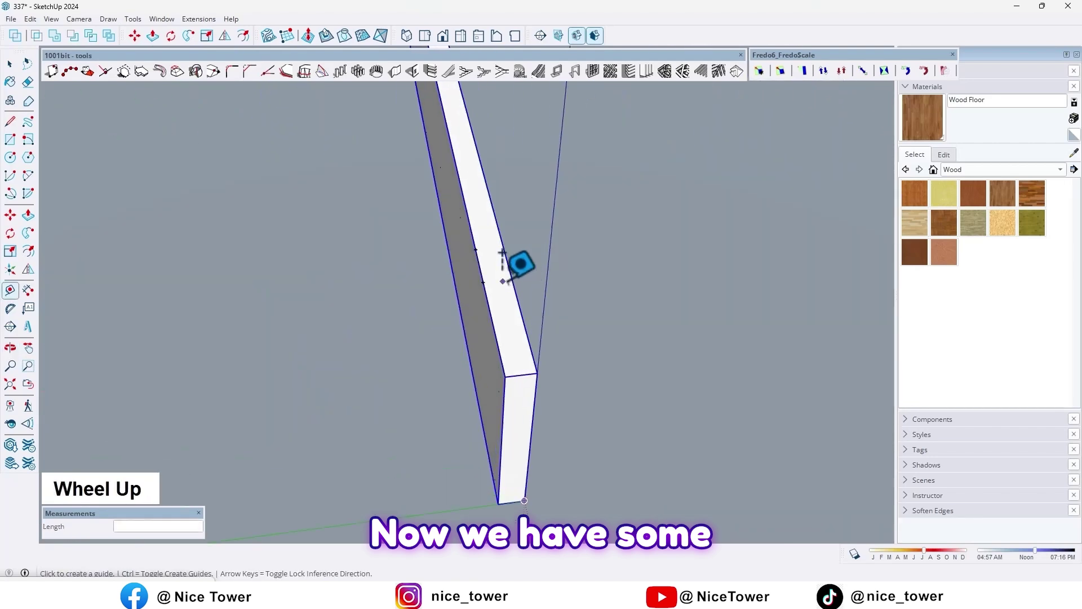
pyautogui.moveTo(520, 261)
pyautogui.mouseDown(button='middle')
pyautogui.moveTo(662, 292)
pyautogui.moveTo(420, 220)
pyautogui.mouseUp(button='middle')
pyautogui.scroll(2, 421, 220)
pyautogui.scroll(-2, 394, 218)
pyautogui.keyDown('shift'); pyautogui.scroll(-2, 338, 179); pyautogui.keyUp('shift')
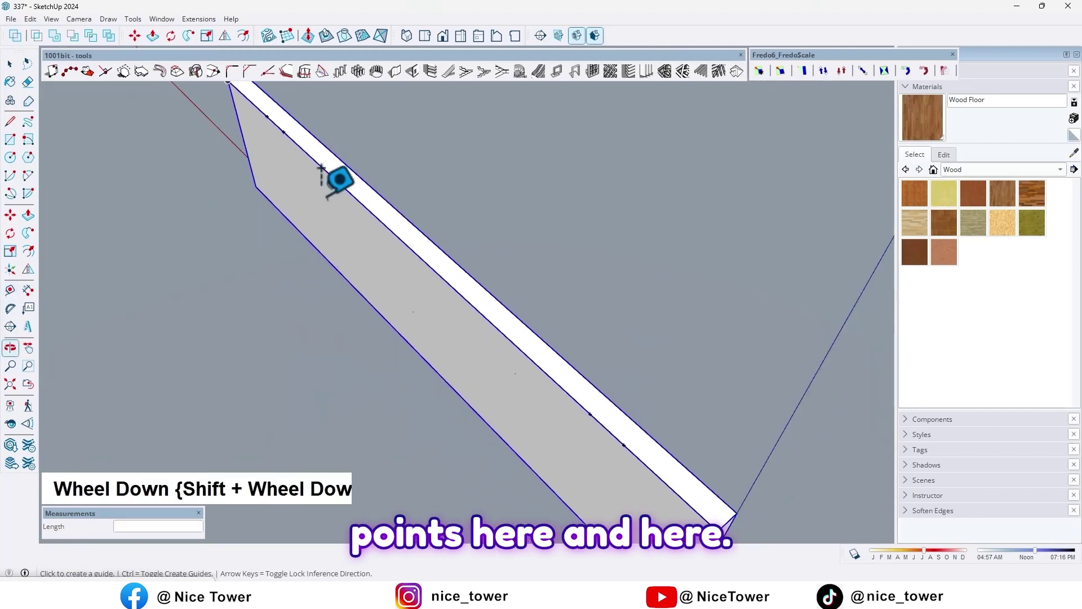
pyautogui.keyDown('shift'); pyautogui.moveTo(338, 179); pyautogui.dragTo(326, 87, button='middle'); pyautogui.keyUp('shift')
pyautogui.scroll(-2, 483, 310)
pyautogui.moveTo(394, 295); pyautogui.dragTo(260, 310, button='middle')
pyautogui.scroll(2, 374, 254)
pyautogui.moveTo(374, 254)
pyautogui.keyDown('shift'); pyautogui.mouseDown(button='middle')
pyautogui.moveTo(358, 307)
pyautogui.moveTo(386, 309)
pyautogui.mouseUp(button='middle'); pyautogui.keyUp('shift')
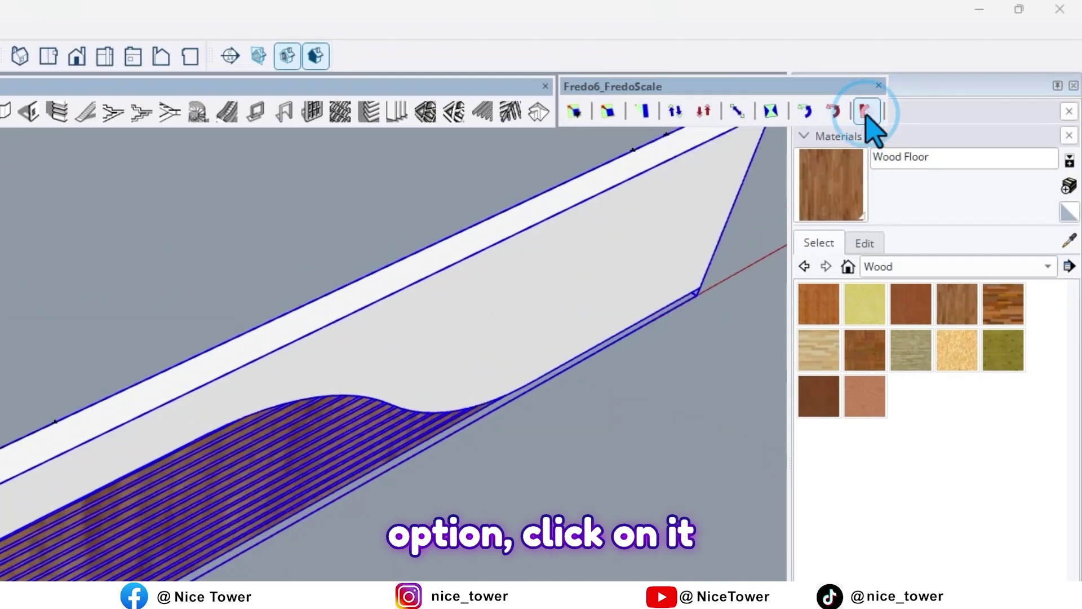
# Step: Radial-bend the panel's left end by -90° from an origin on its top edge
pyautogui.click(867, 113)
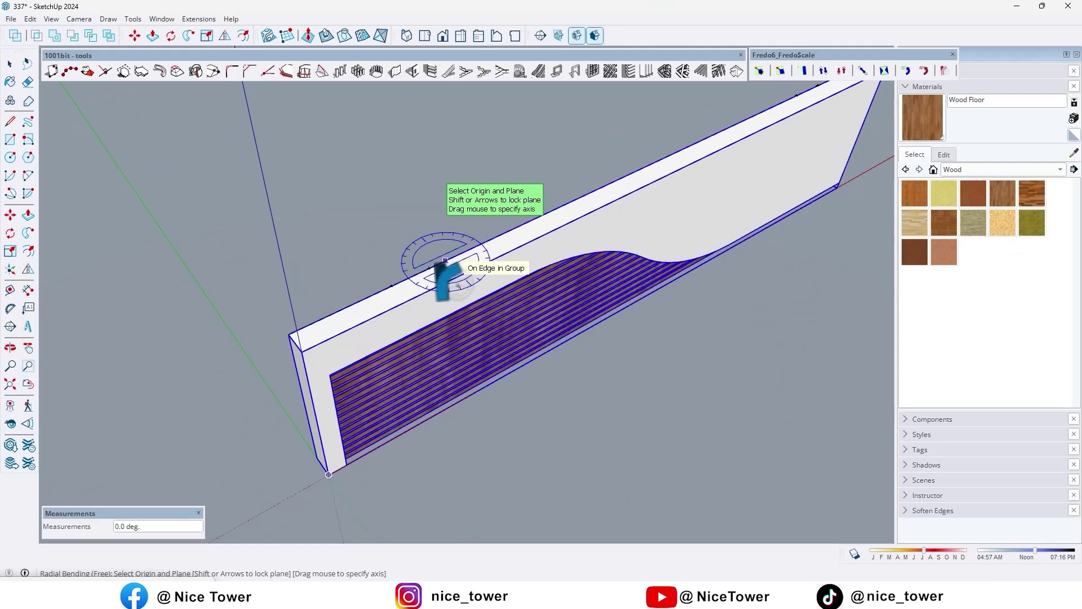
pyautogui.scroll(2, 420, 282)
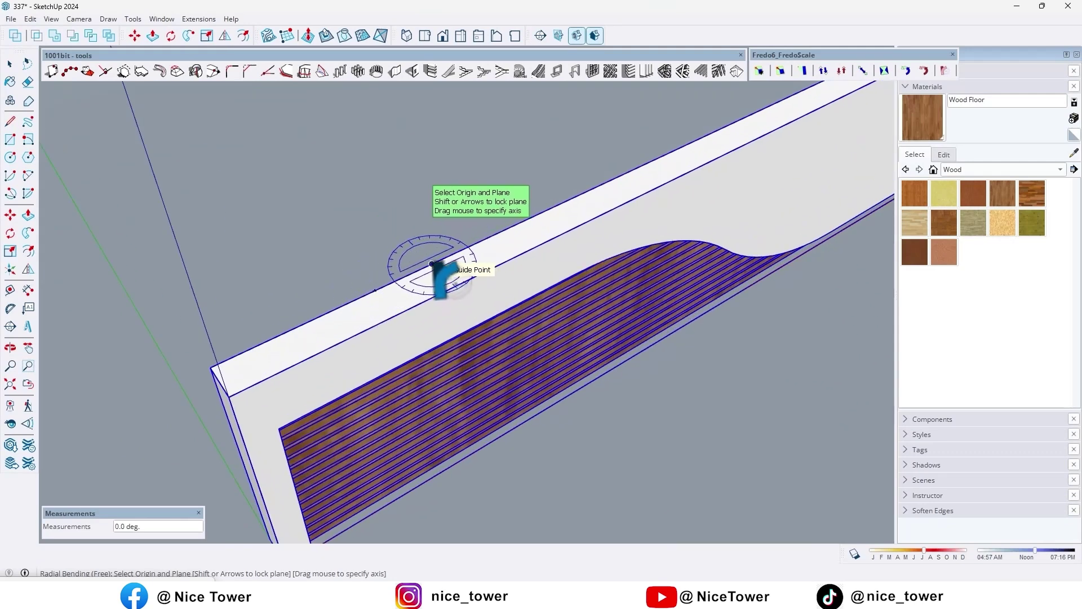
pyautogui.click(433, 264)
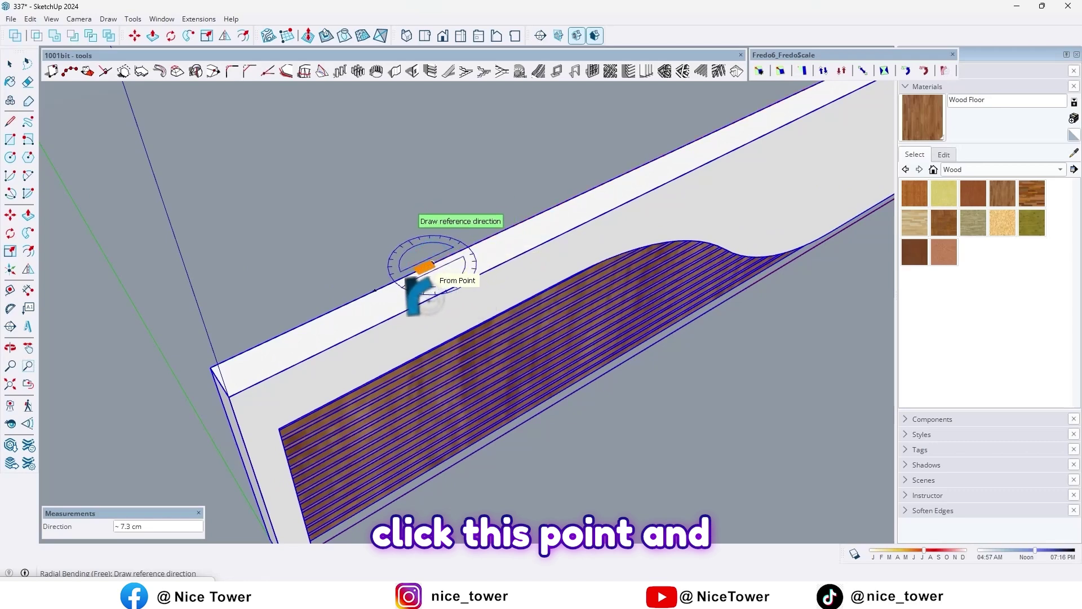
pyautogui.scroll(2, 375, 289)
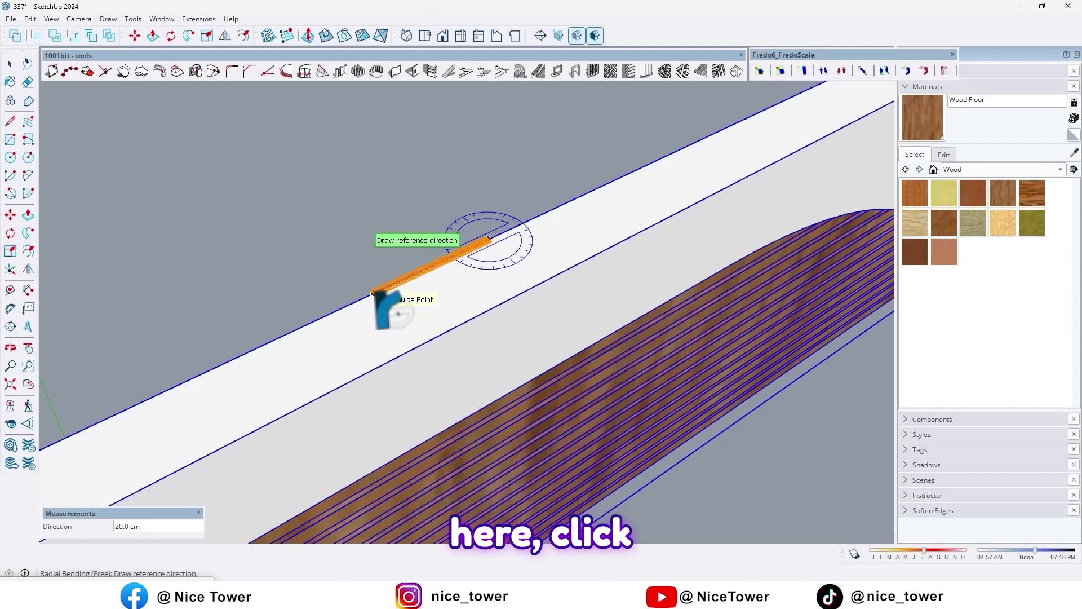
pyautogui.scroll(-3, 373, 293)
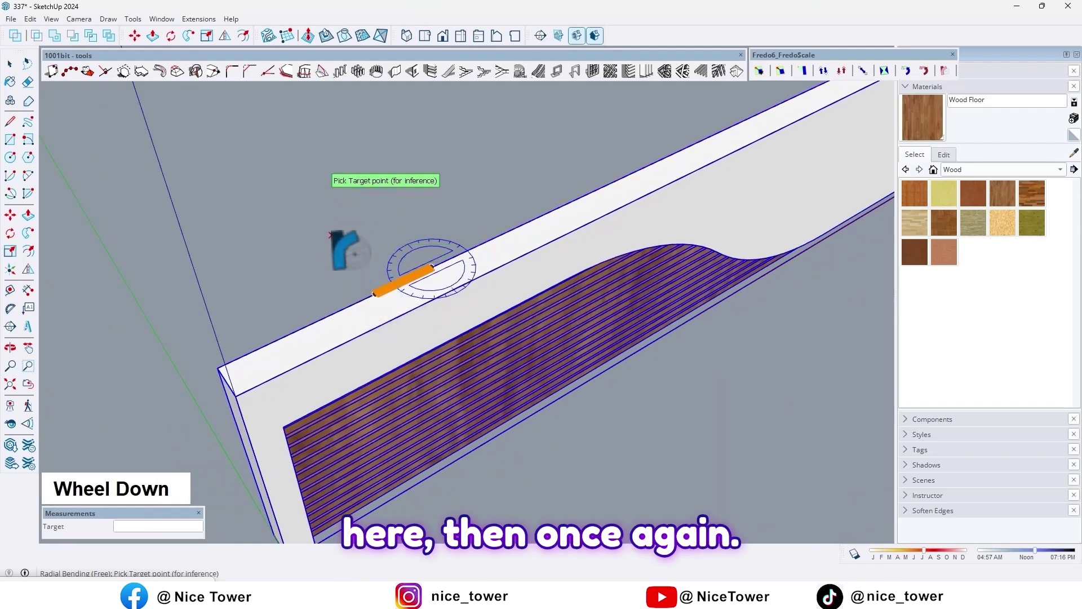
pyautogui.click(375, 293)
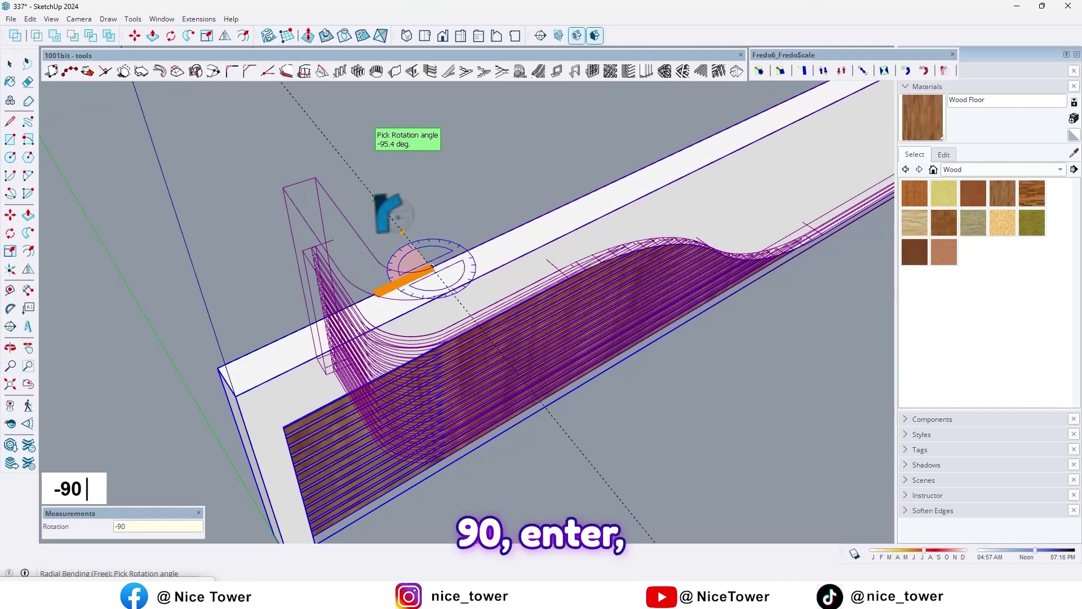
pyautogui.press('Return')
# Step: Radial-bend the panel's right end by 90° into a matching return
pyautogui.moveTo(389, 213); pyautogui.dragTo(503, 92, button='middle')
pyautogui.scroll(-2, 483, 272)
pyautogui.keyDown('shift'); pyautogui.moveTo(484, 272); pyautogui.dragTo(357, 345, button='middle'); pyautogui.keyUp('shift')
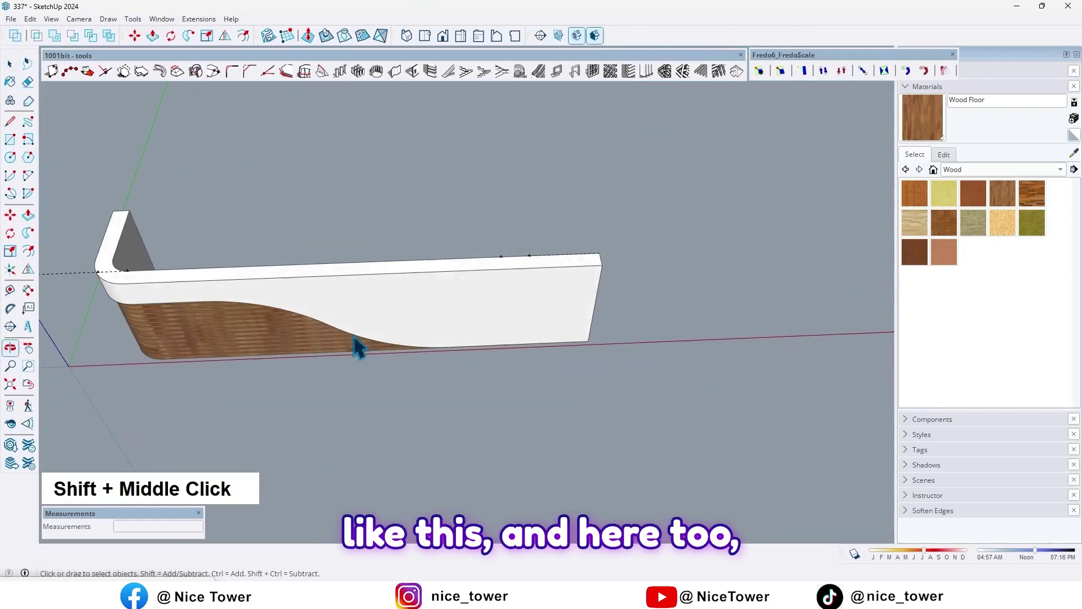
pyautogui.scroll(3, 519, 278)
pyautogui.keyDown('shift'); pyautogui.moveTo(520, 278); pyautogui.dragTo(986, 120, button='middle'); pyautogui.keyUp('shift')
pyautogui.keyDown('shift'); pyautogui.scroll(-3, 701, 255); pyautogui.keyUp('shift')
pyautogui.click(943, 72)
pyautogui.scroll(5, 641, 197)
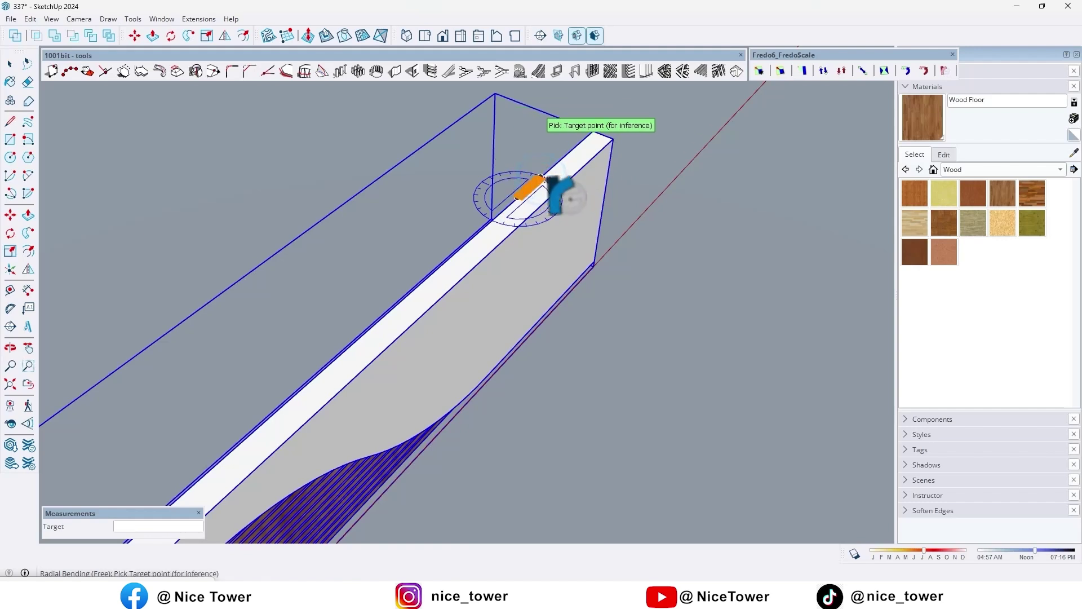
pyautogui.click(541, 179)
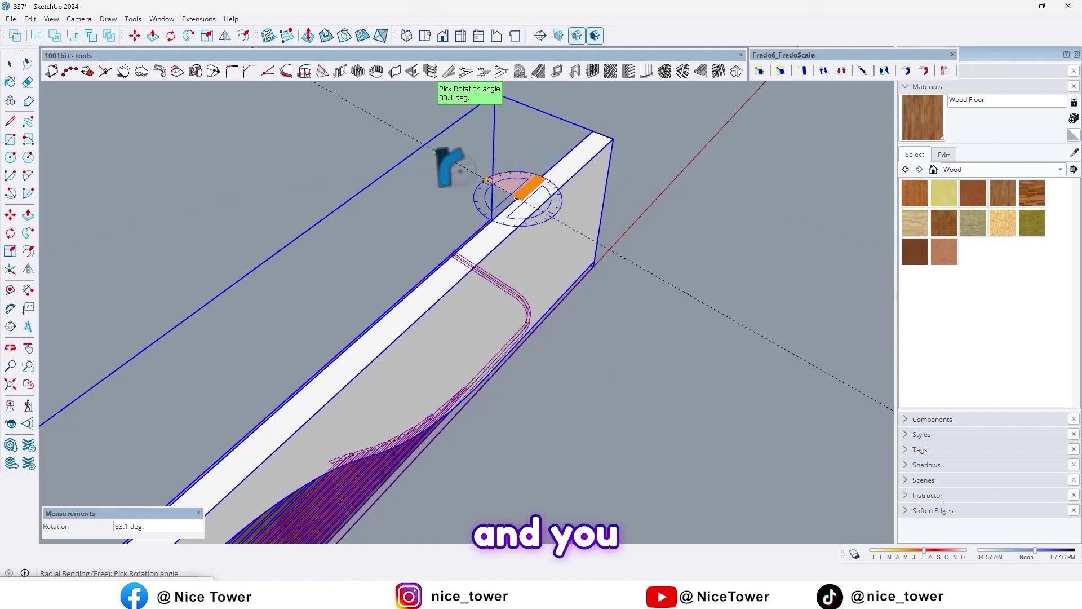
pyautogui.write('90')
pyautogui.press('Return')
pyautogui.scroll(-2, 551, 290)
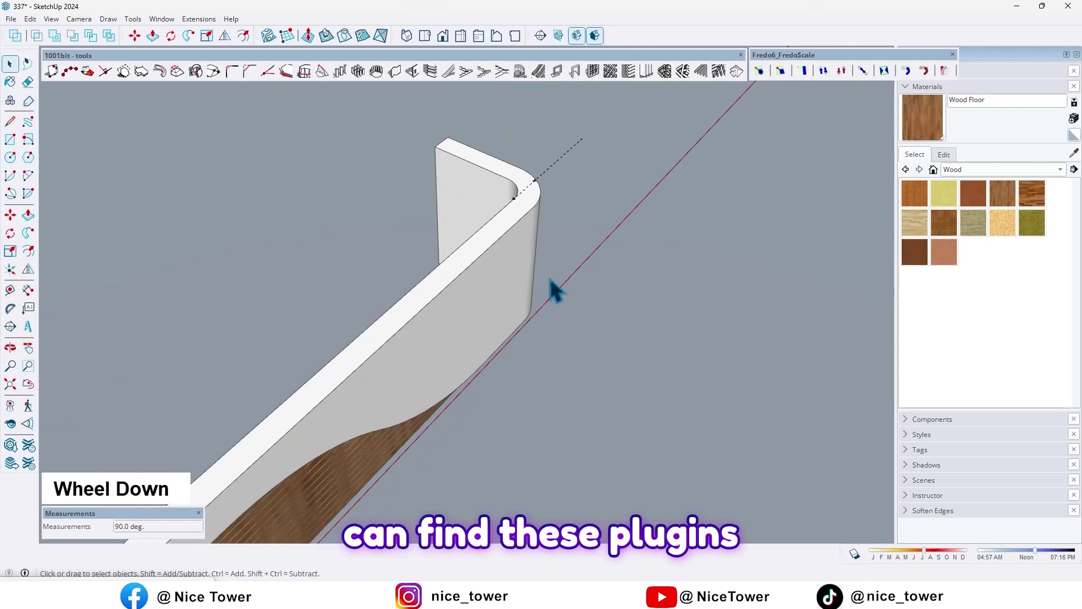
pyautogui.keyDown('shift'); pyautogui.moveTo(551, 290); pyautogui.dragTo(589, 248, button='middle'); pyautogui.keyUp('shift')
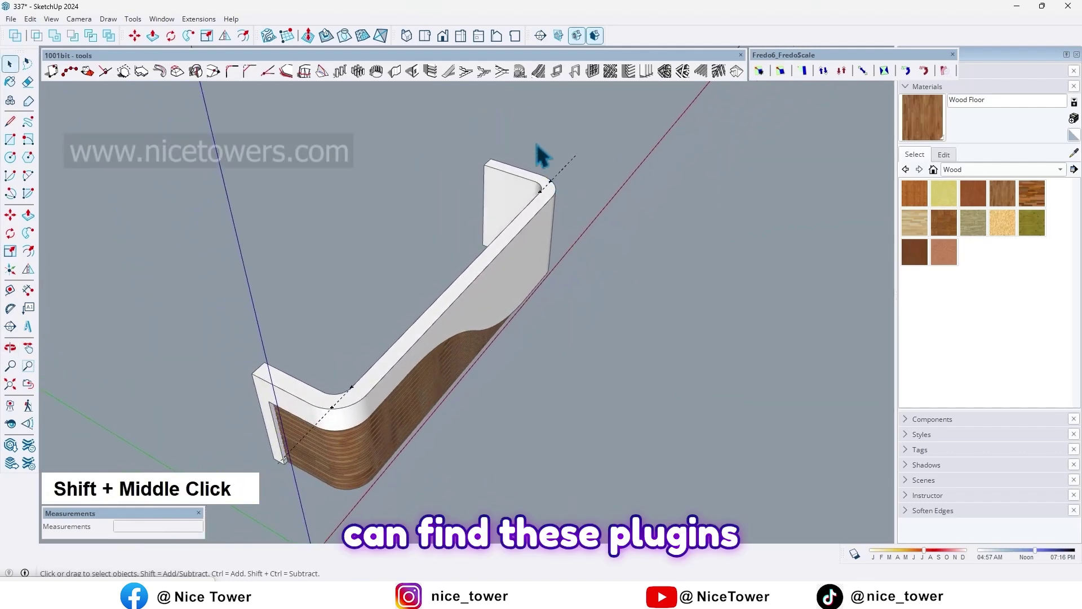
# Step: Delete the leftover dashed guide lines and stray geometry around the desk
pyautogui.press('Delete')
pyautogui.scroll(-2, 521, 338)
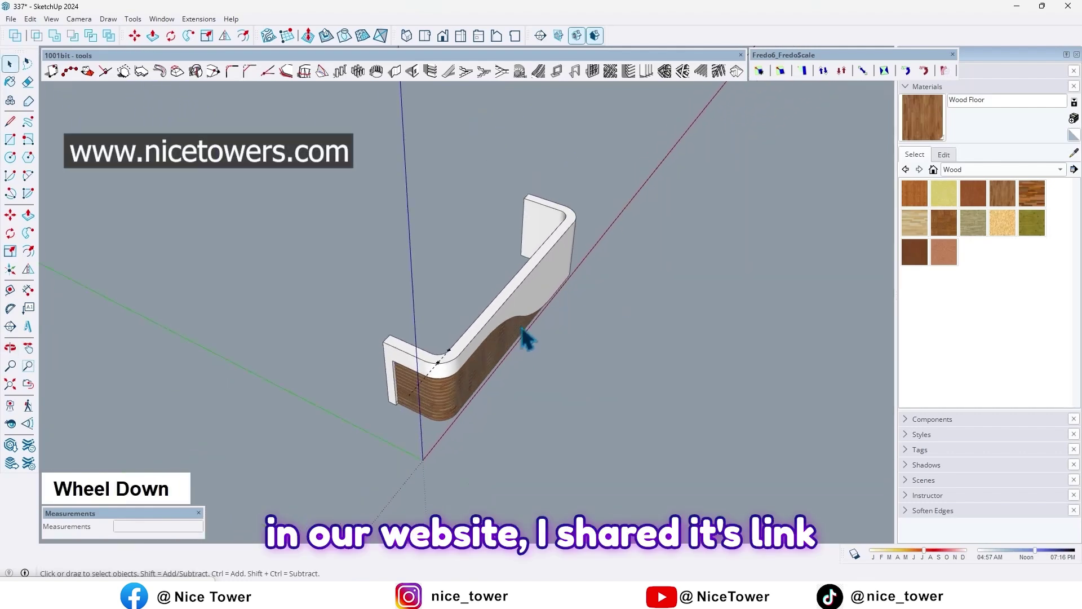
pyautogui.moveTo(522, 339); pyautogui.dragTo(592, 316, button='middle')
pyautogui.keyDown('shift'); pyautogui.moveTo(592, 315); pyautogui.dragTo(522, 295, button='middle'); pyautogui.keyUp('shift')
pyautogui.press('Delete')
pyautogui.scroll(-2, 649, 284)
pyautogui.scroll(2, 495, 345)
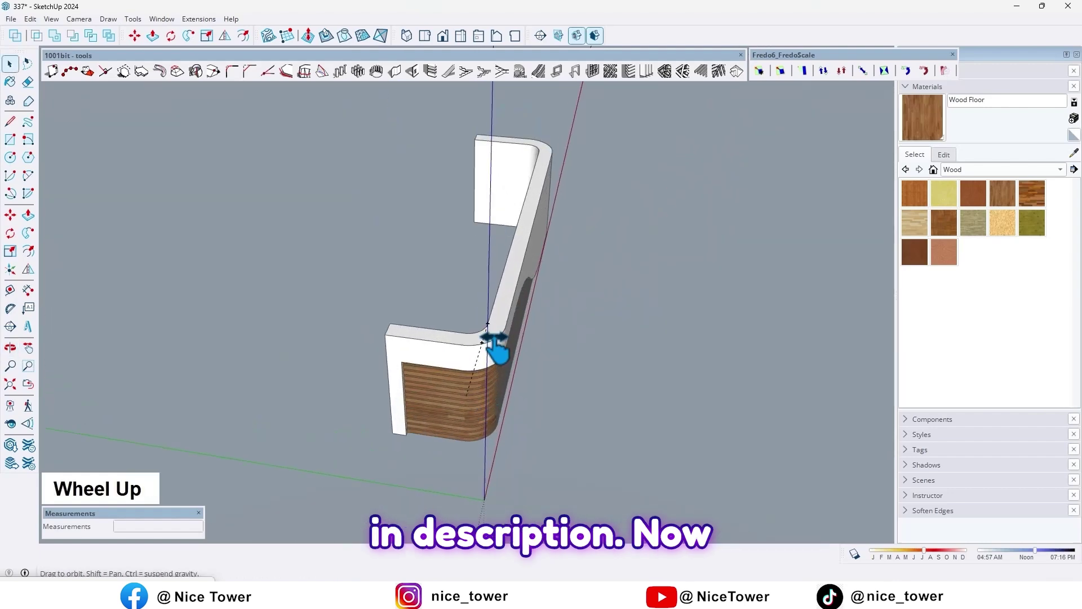
pyautogui.keyDown('shift'); pyautogui.moveTo(496, 346); pyautogui.dragTo(492, 257, button='middle'); pyautogui.keyUp('shift')
pyautogui.moveTo(604, 466); pyautogui.dragTo(604, 465)
pyautogui.moveTo(603, 466); pyautogui.dragTo(449, 283, button='middle')
pyautogui.press('Delete')
pyautogui.scroll(3, 316, 265)
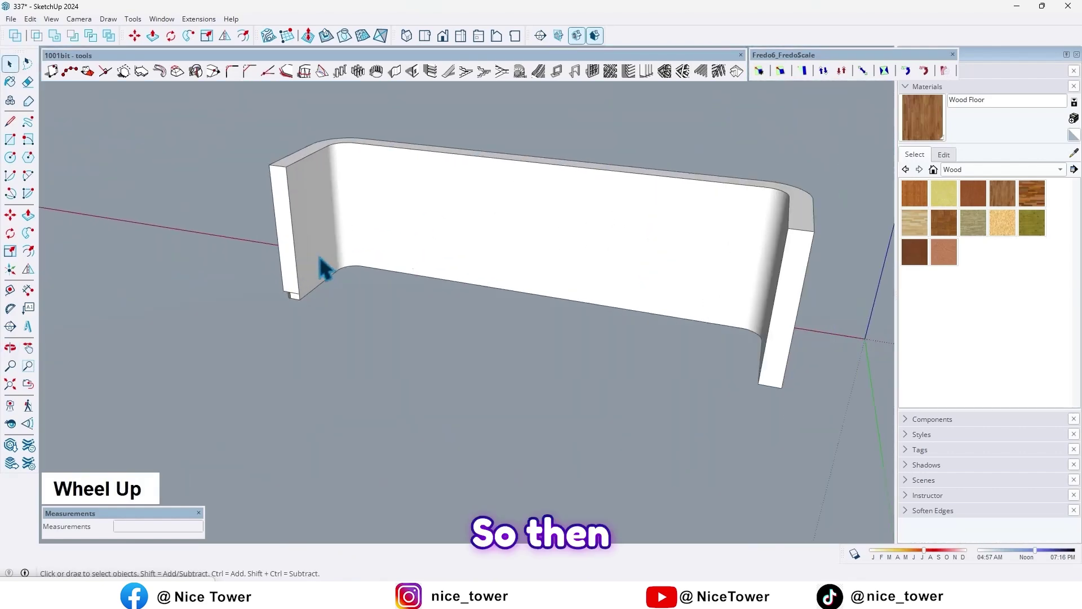
# Step: Inside the desk group, close the floor face and push/pull it up 70 cm
pyautogui.press('space')
pyautogui.doubleClick(316, 258)
pyautogui.scroll(-2, 302, 271)
pyautogui.keyDown('shift'); pyautogui.moveTo(302, 272); pyautogui.dragTo(294, 317, button='middle'); pyautogui.keyUp('shift')
pyautogui.scroll(2, 312, 278)
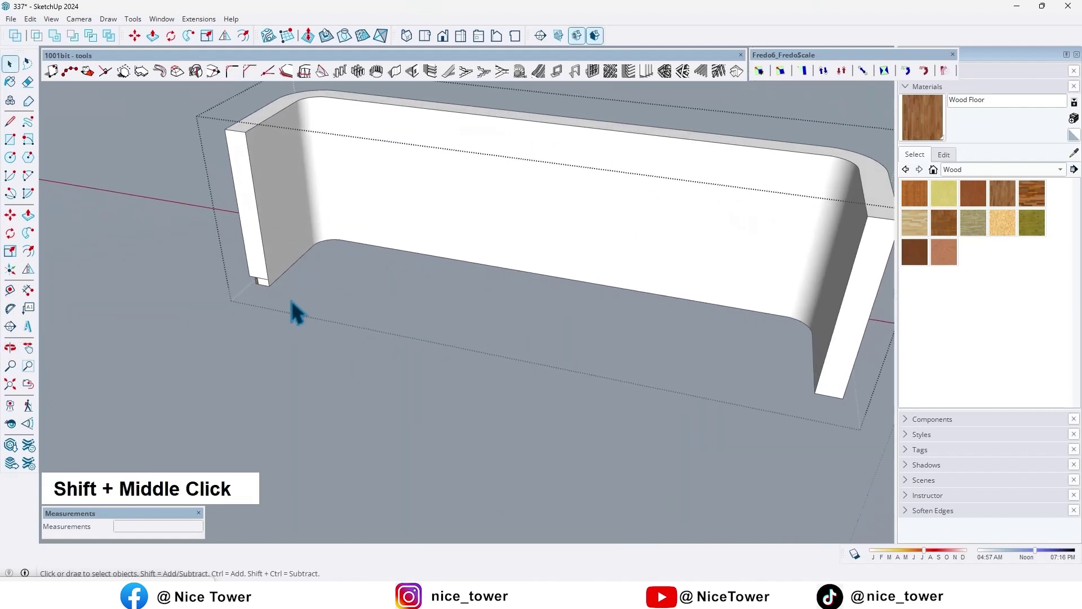
pyautogui.press('l')
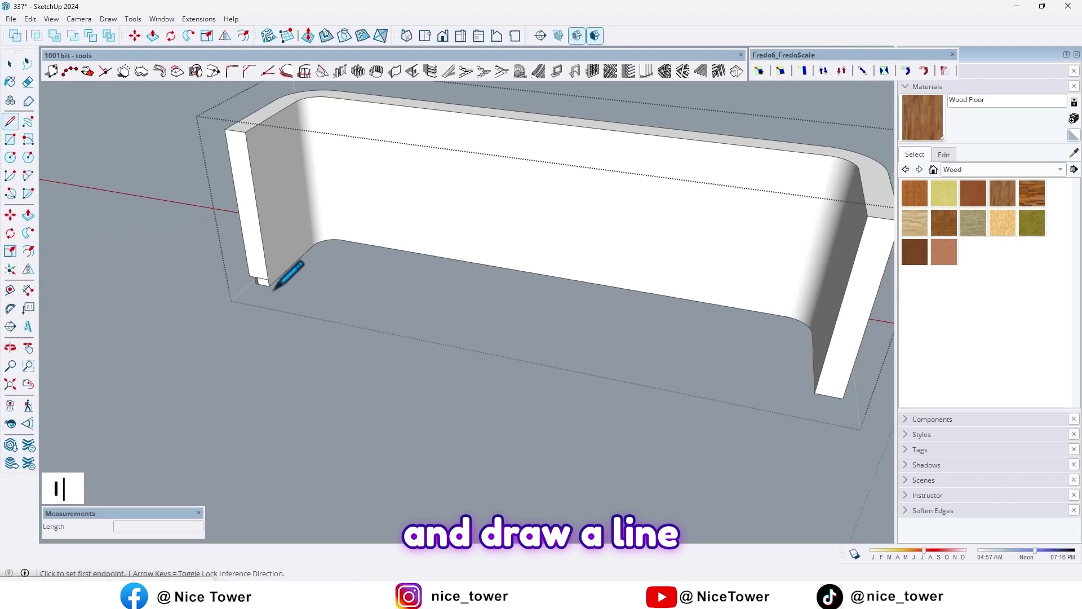
pyautogui.moveTo(523, 372)
pyautogui.mouseDown(button='middle')
pyautogui.moveTo(729, 411)
pyautogui.moveTo(777, 256)
pyautogui.moveTo(640, 290)
pyautogui.moveTo(648, 281)
pyautogui.mouseUp(button='middle')
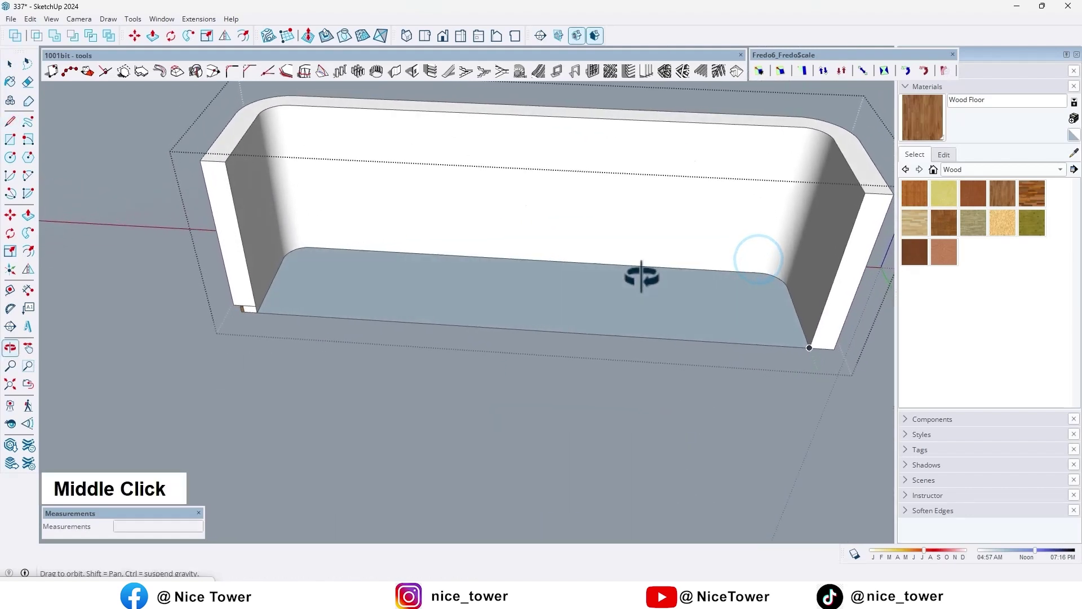
pyautogui.scroll(-2, 659, 290)
pyautogui.press('p')
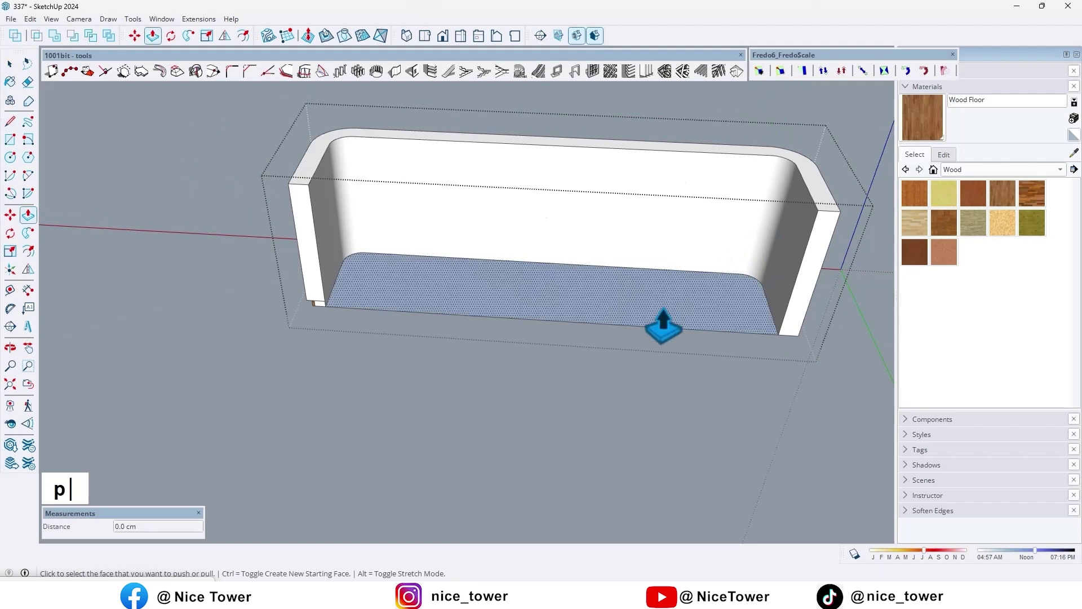
pyautogui.click(660, 307)
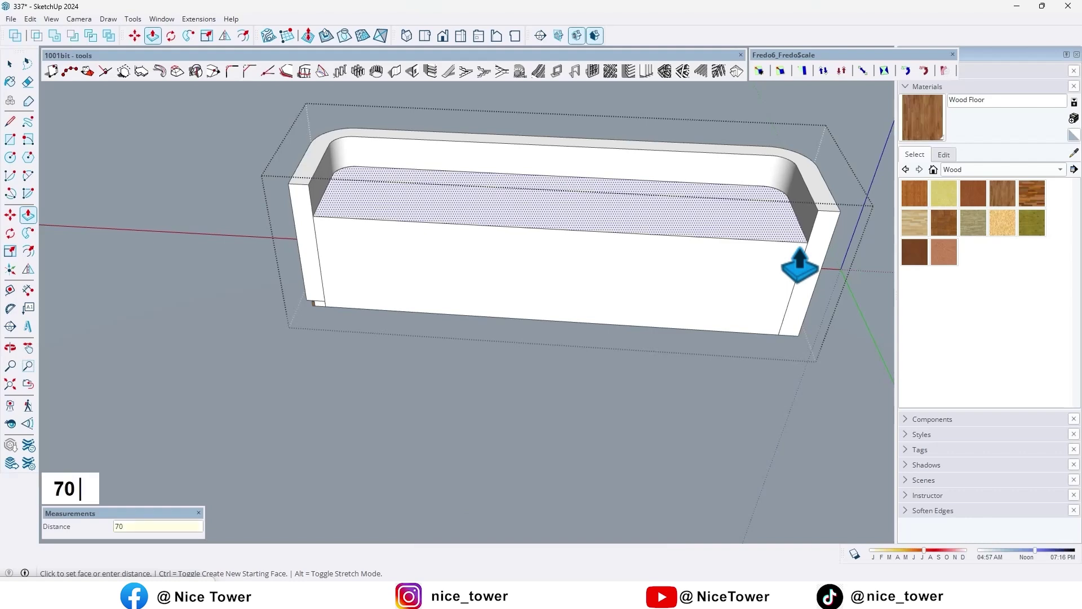
pyautogui.press('Return')
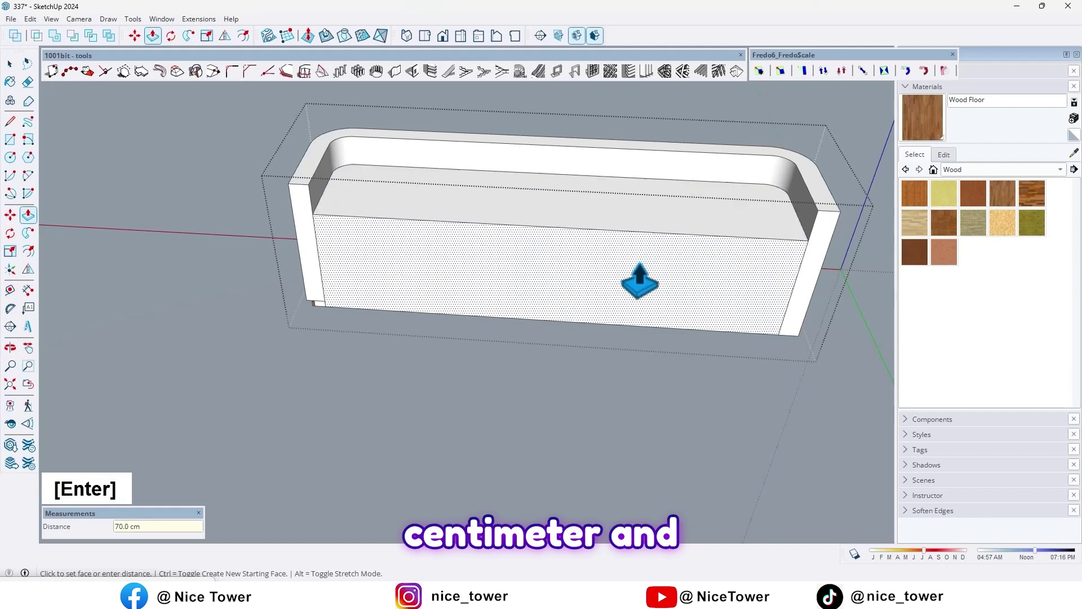
# Step: Push the solid's bottom face up 65 cm to leave the counter shelf
pyautogui.middleClick(445, 277)
pyautogui.moveTo(444, 278); pyautogui.dragTo(387, 339, button='middle')
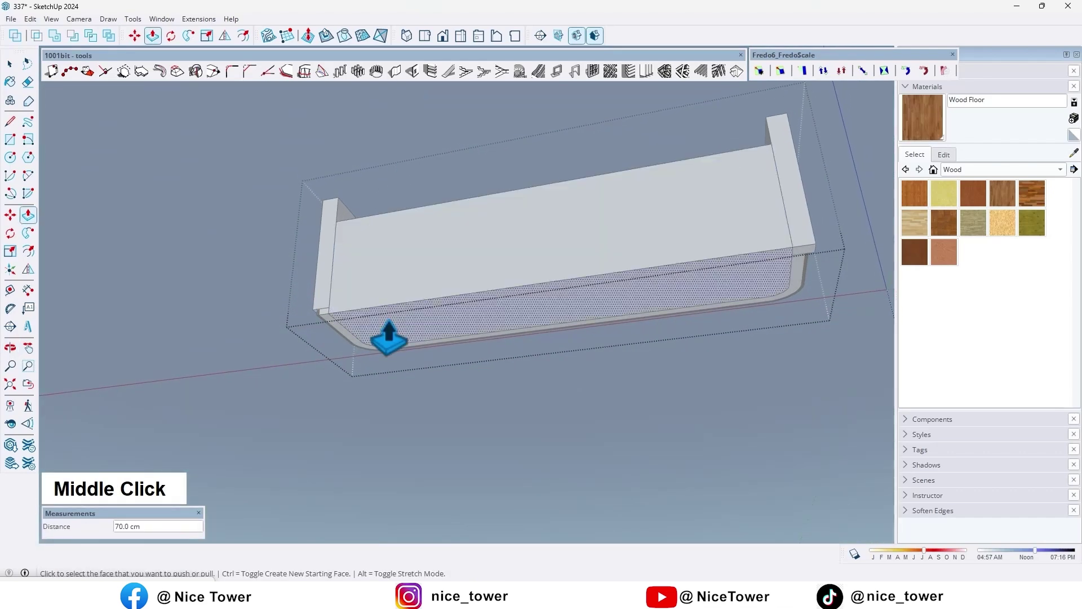
pyautogui.scroll(3, 387, 344)
pyautogui.click(387, 345)
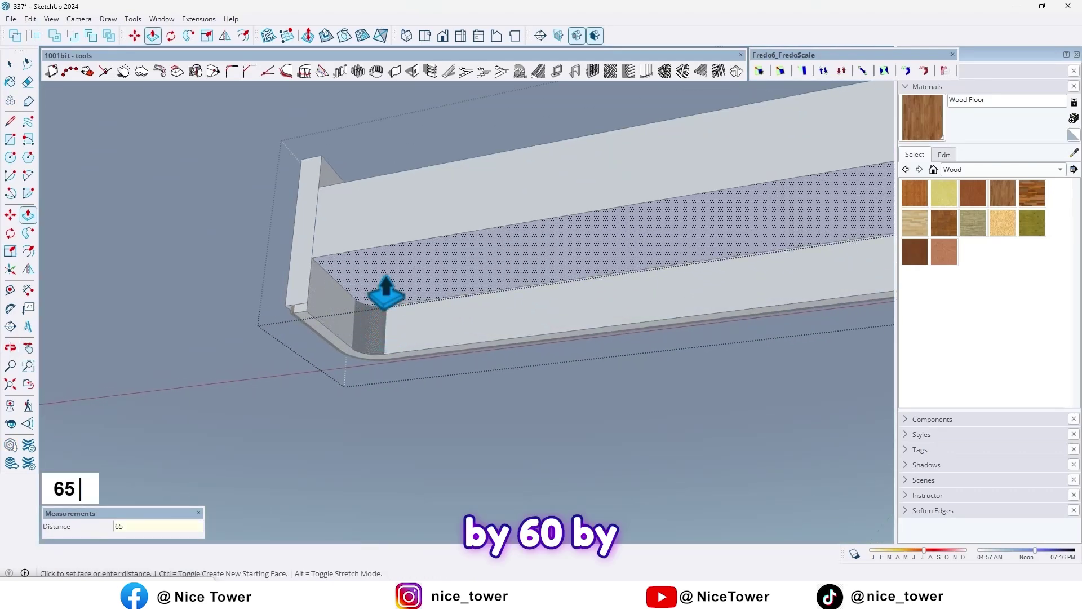
pyautogui.scroll(-1, 460, 388)
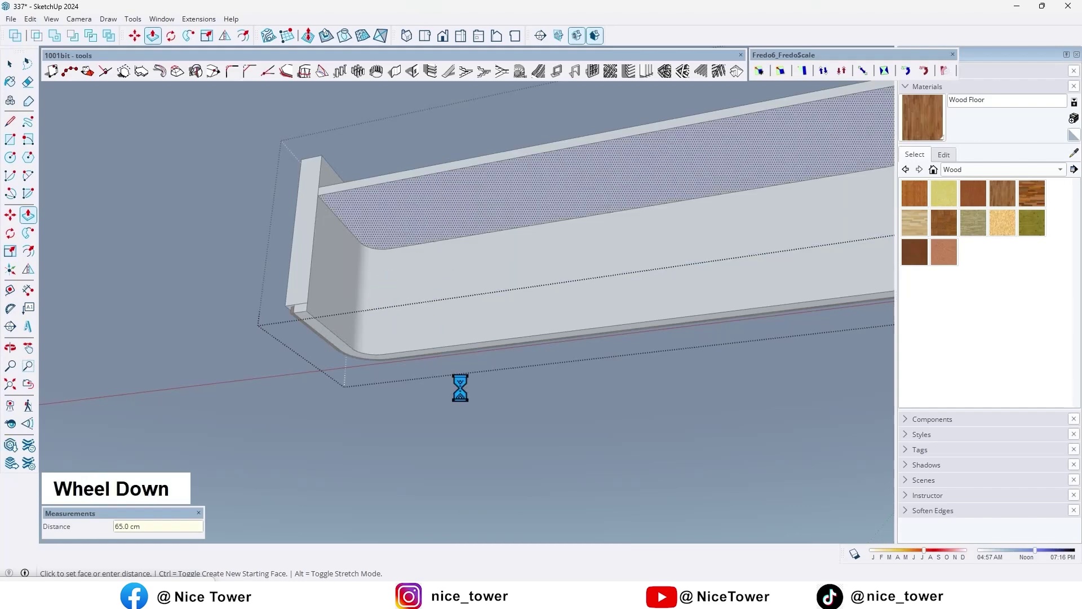
pyautogui.scroll(-5, 418, 338)
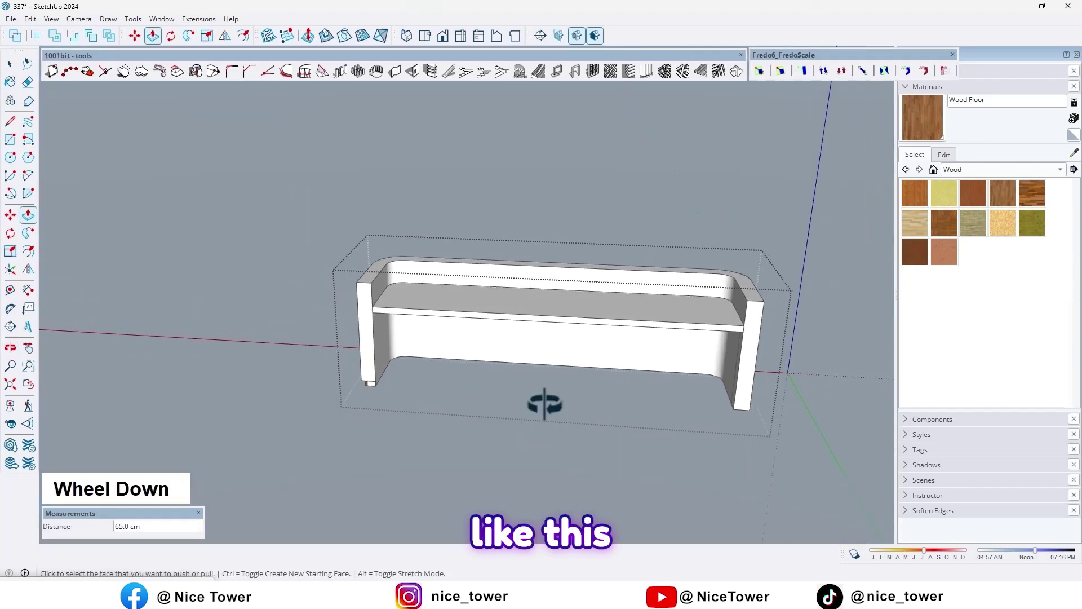
pyautogui.moveTo(551, 398); pyautogui.dragTo(502, 261, button='middle')
pyautogui.press('space')
# Step: Copy the monitor along the counter with Move to make a second computer
pyautogui.click(499, 244)
pyautogui.moveTo(609, 310); pyautogui.dragTo(416, 330, button='middle')
pyautogui.scroll(3, 494, 319)
pyautogui.press('m')
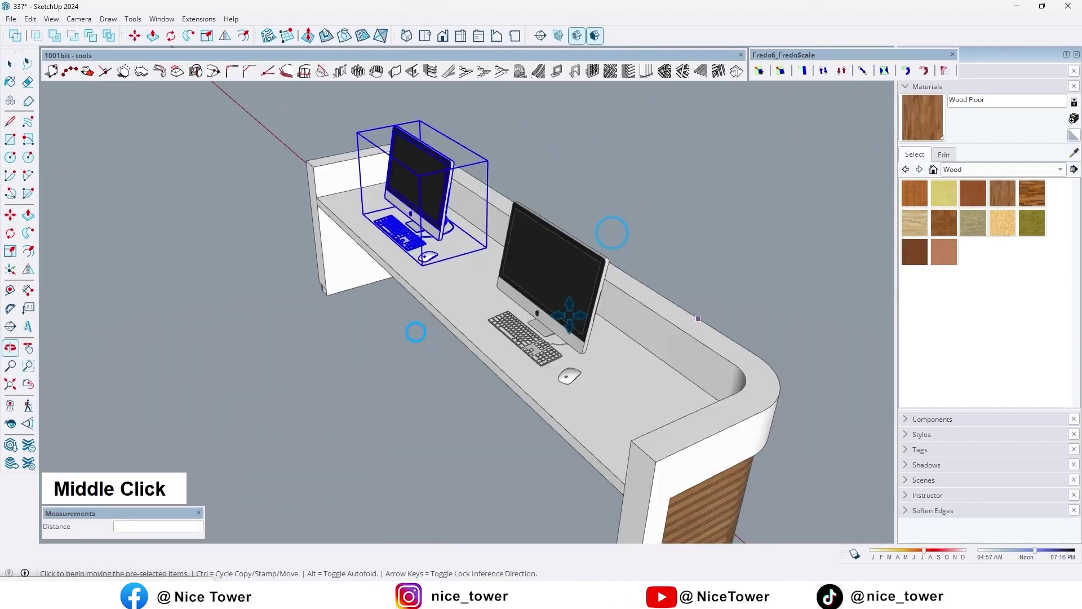
pyautogui.press('m')
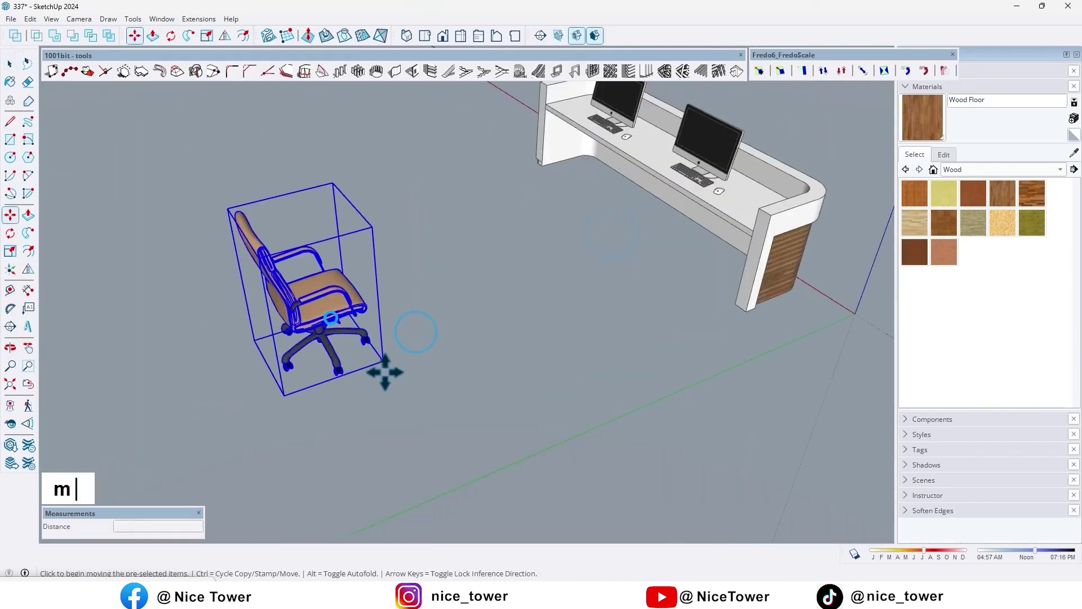
# Step: Place a copied chair behind the left monitor
pyautogui.moveTo(379, 370); pyautogui.dragTo(699, 436, button='middle')
pyautogui.click(700, 437)
pyautogui.press('ctrl')
pyautogui.click(411, 464)
pyautogui.press('space')
pyautogui.moveTo(411, 464); pyautogui.dragTo(482, 244, button='middle')
pyautogui.scroll(-1, 418, 273)
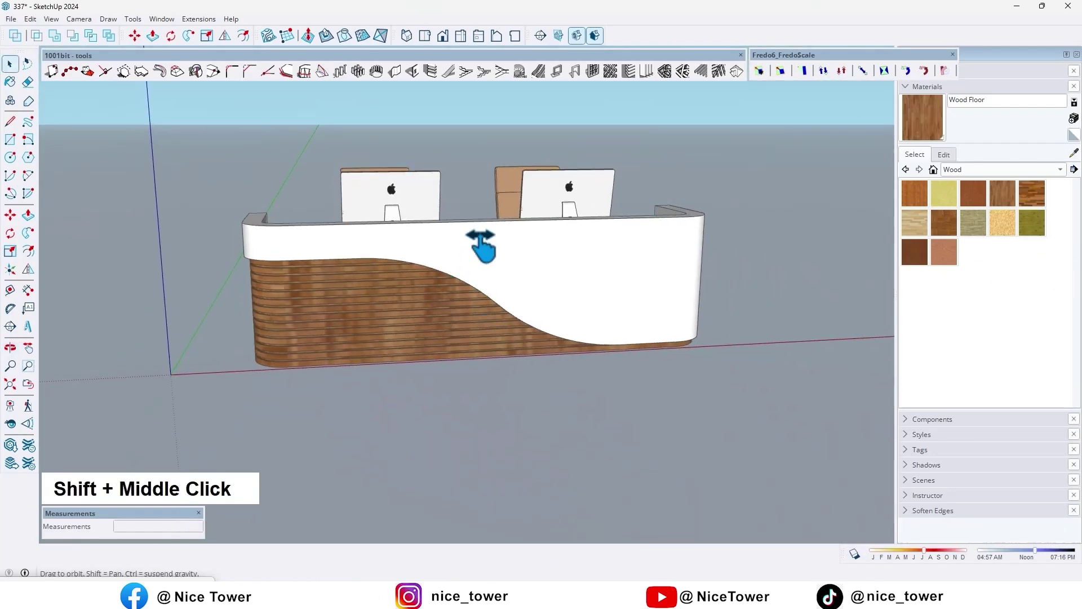